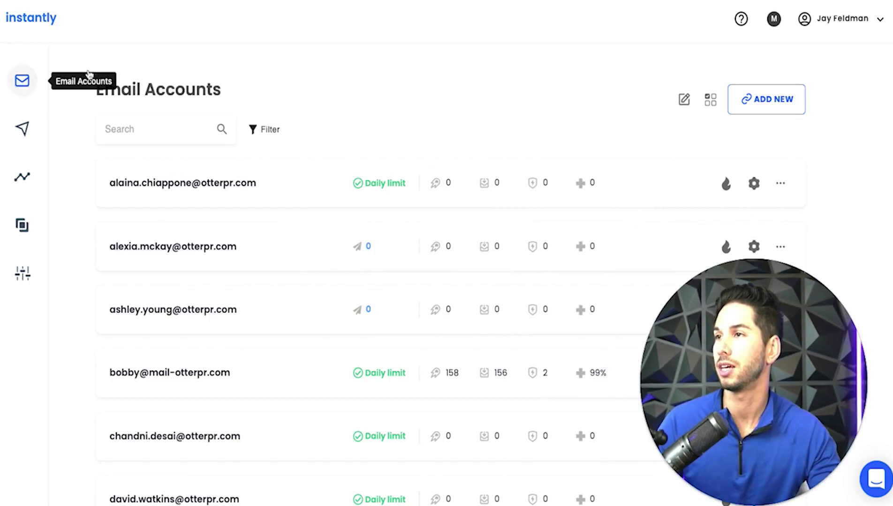
# Step: Look through the connected email accounts and view the provider options for connecting a new account
pyautogui.scroll(-5, 239, 208)
pyautogui.scroll(-8, 239, 211)
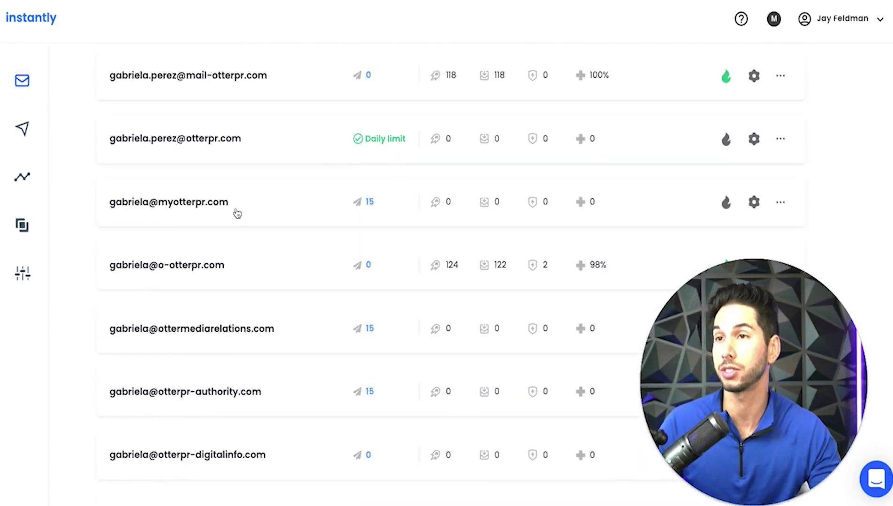
pyautogui.scroll(15, 235, 211)
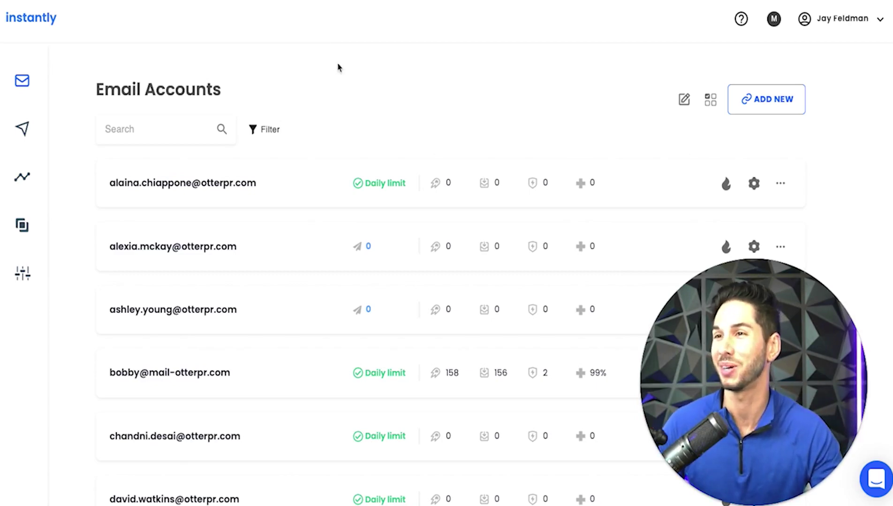
pyautogui.scroll(-1, 403, 89)
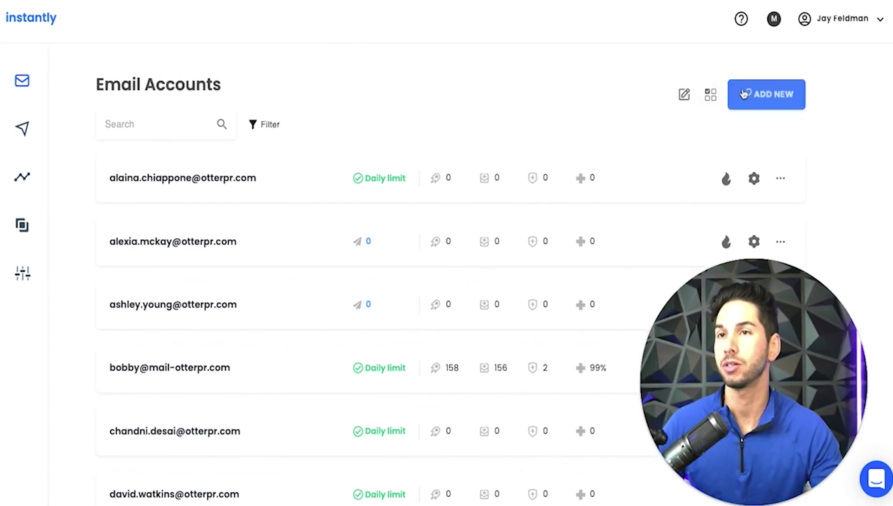
pyautogui.click(766, 99)
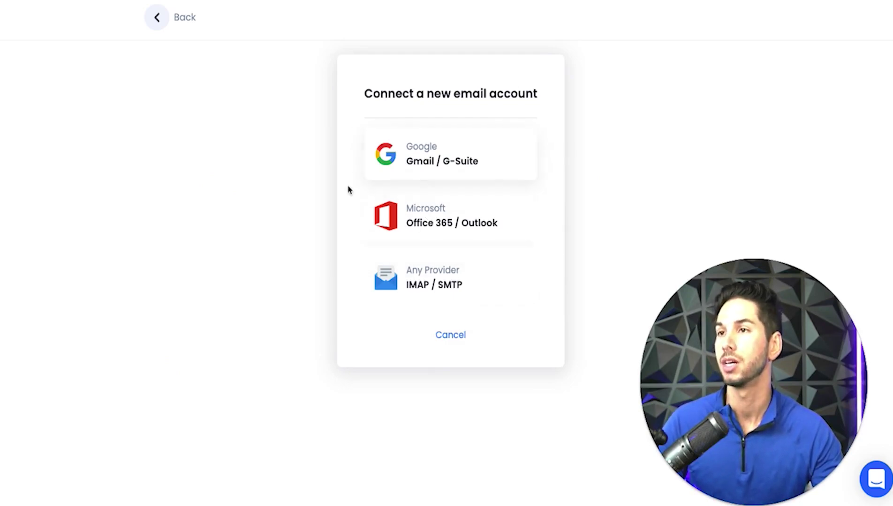
pyautogui.click(157, 29)
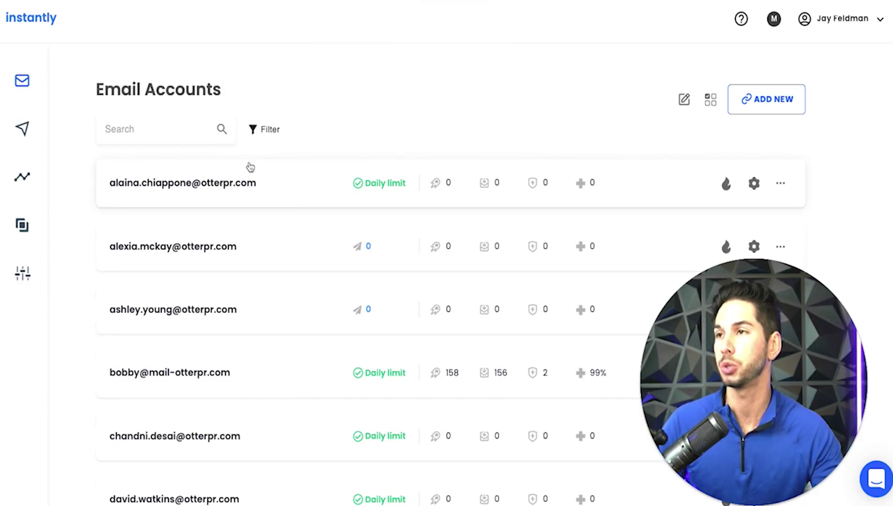
# Step: View the warmup details of the first listed account and the last-7-days warmup deliverability and summary of the fourth one
pyautogui.click(233, 182)
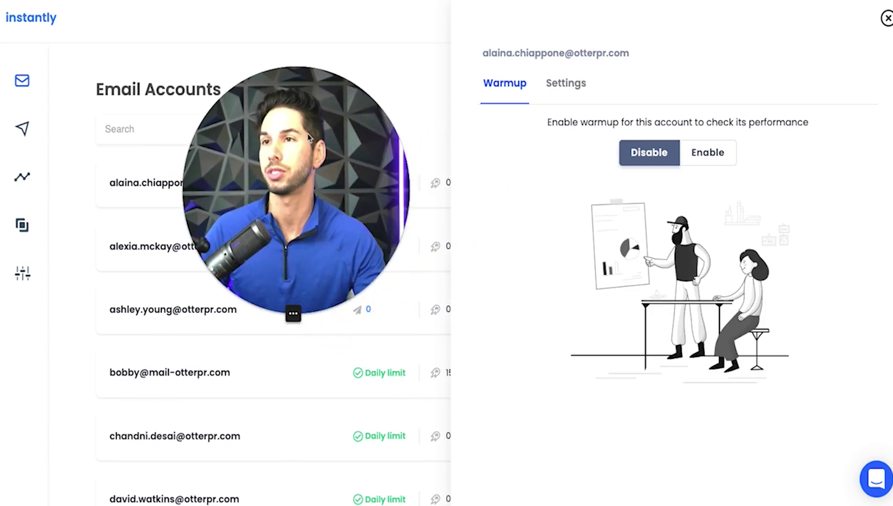
pyautogui.click(353, 90)
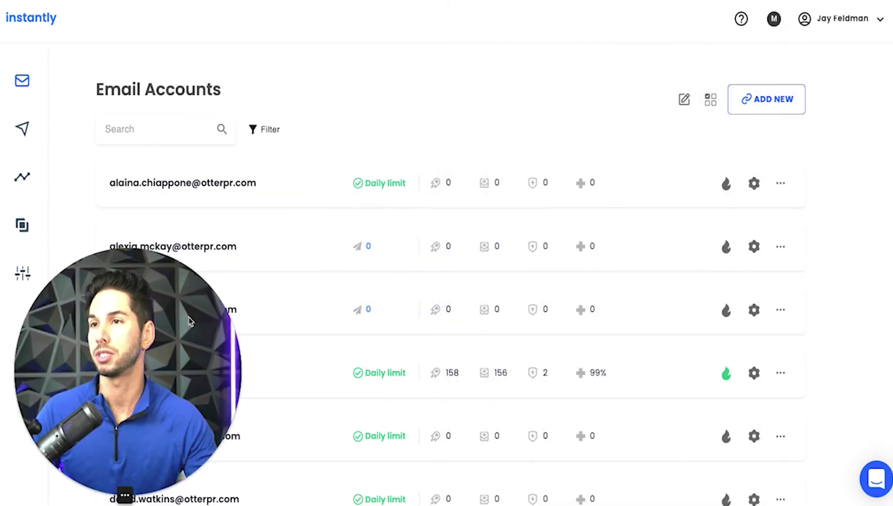
pyautogui.click(312, 354)
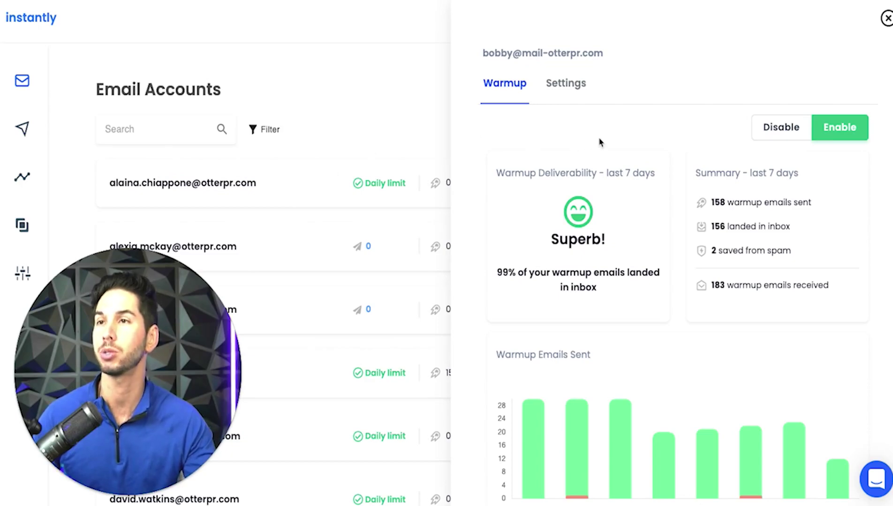
pyautogui.scroll(-1, 657, 237)
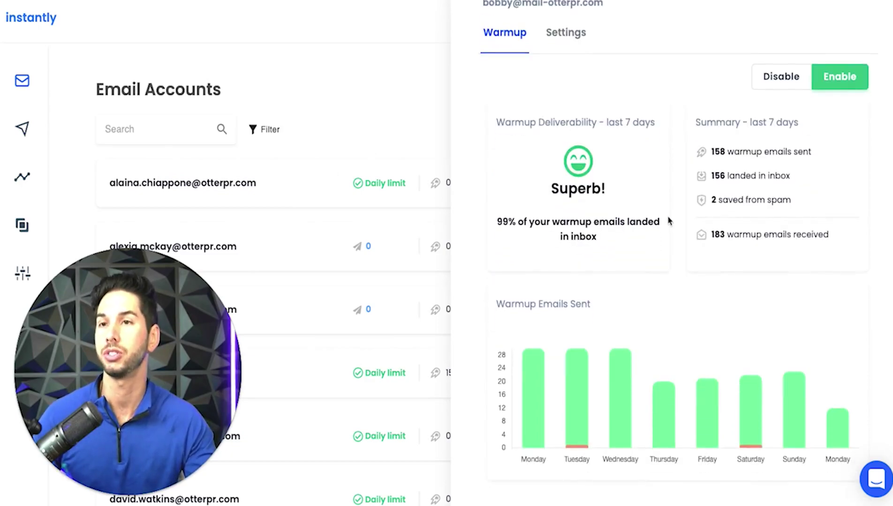
pyautogui.scroll(1, 654, 351)
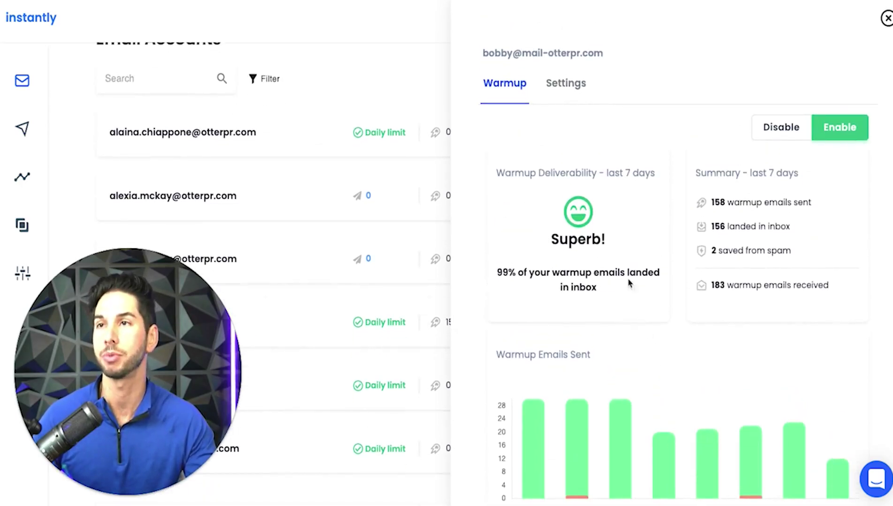
# Step: Review the fourth account's settings, covering campaign limits, custom tracking domain and basic warmup options
pyautogui.click(577, 91)
pyautogui.scroll(-2, 561, 193)
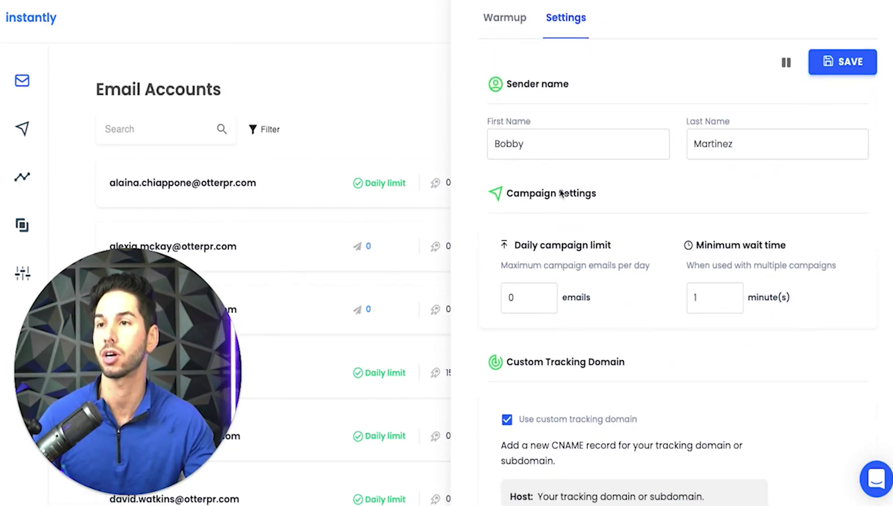
pyautogui.scroll(-2, 607, 186)
pyautogui.scroll(-2, 606, 186)
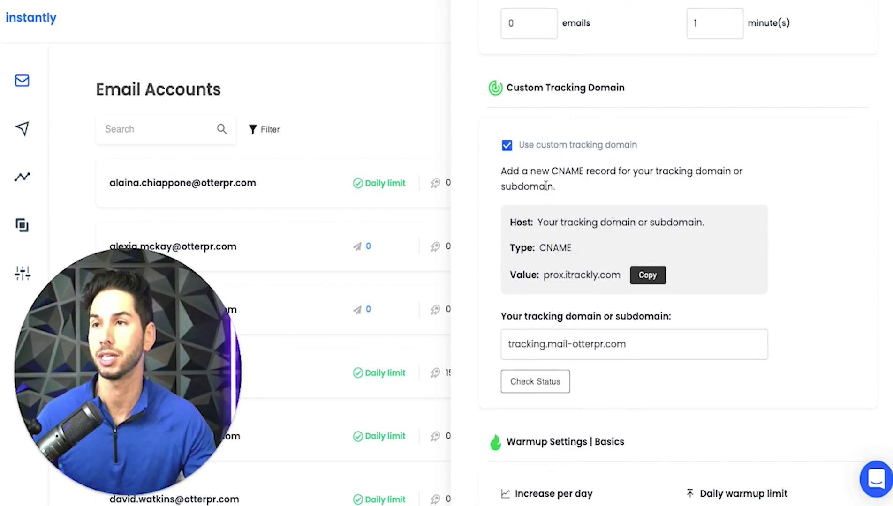
pyautogui.scroll(-8, 519, 178)
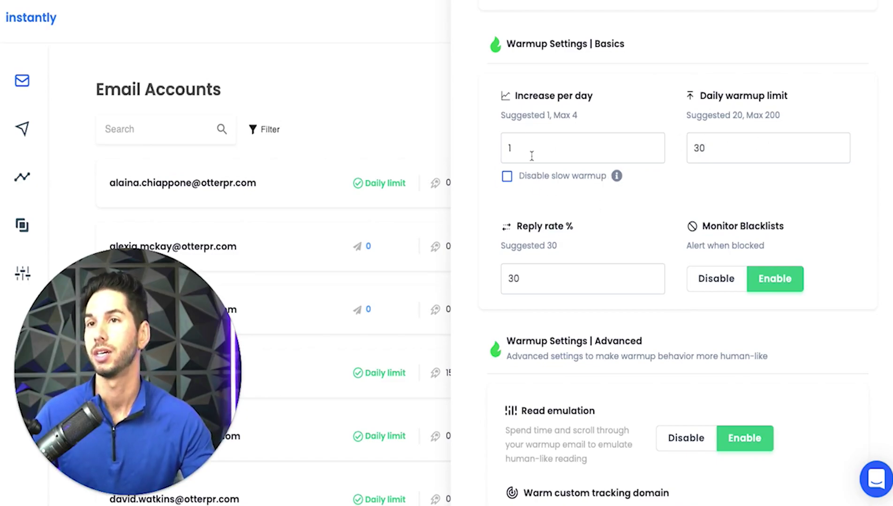
# Step: Set the daily warmup limit to 50 in the account's basic warmup settings
pyautogui.click(718, 149)
pyautogui.doubleClick(715, 157)
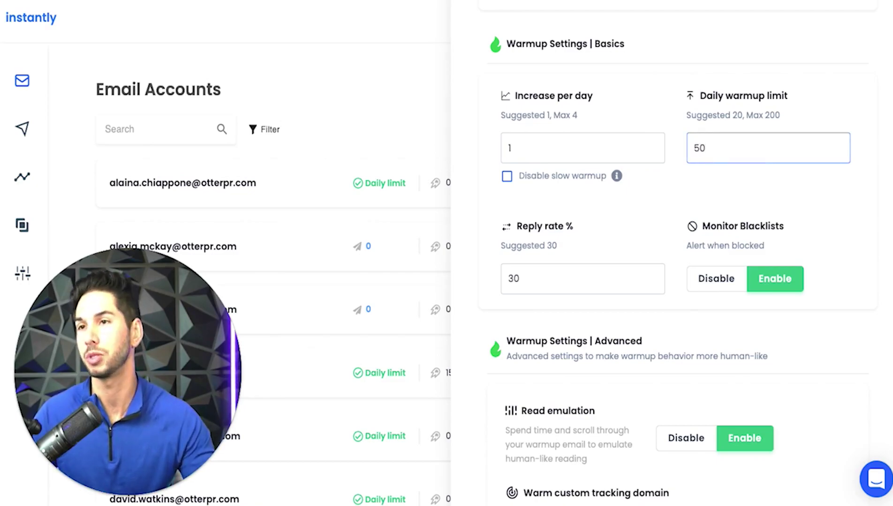
pyautogui.click(703, 178)
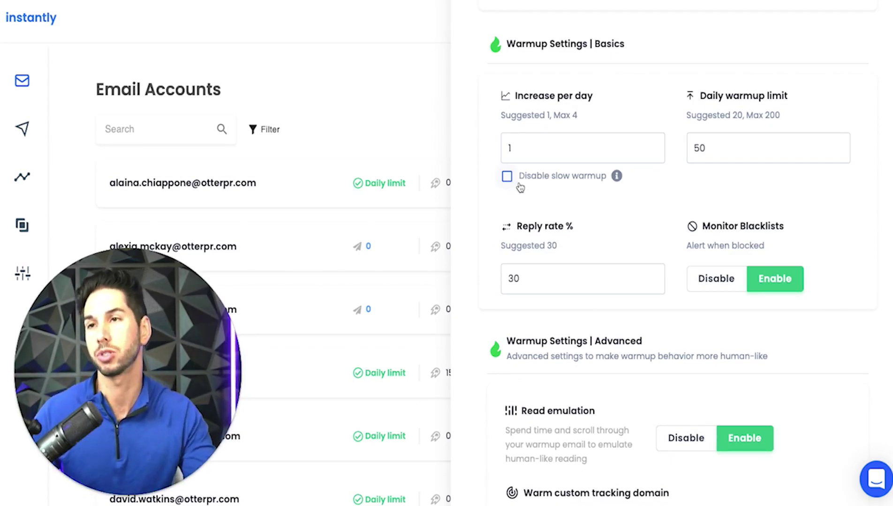
# Step: Try to set the warmup reply rate to 28% and close the account's settings
pyautogui.click(550, 282)
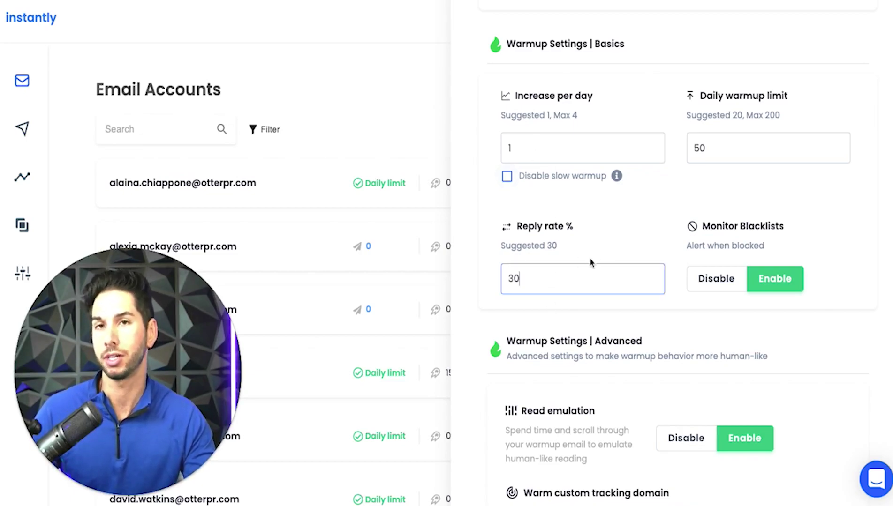
pyautogui.scroll(-2, 637, 193)
pyautogui.press('BackSpace')
pyautogui.press('BackSpace')
pyautogui.write('28')
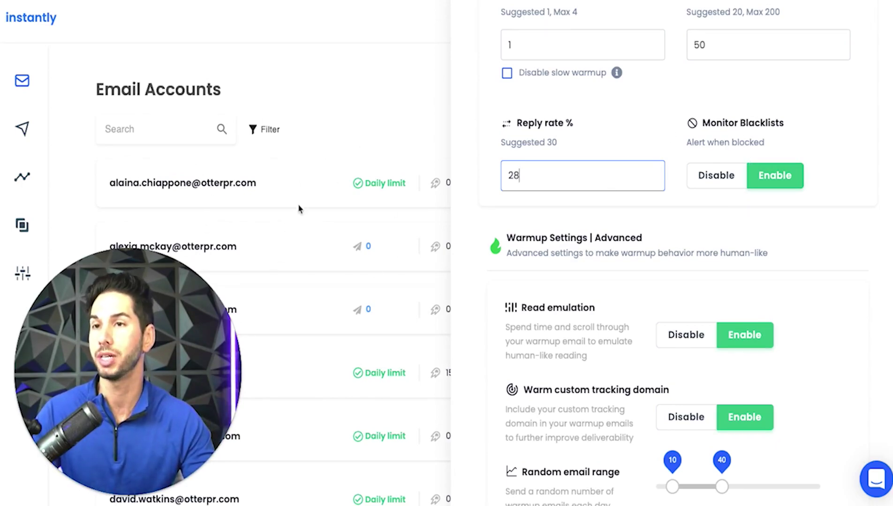
pyautogui.scroll(-1, 623, 205)
pyautogui.scroll(-2, 315, 221)
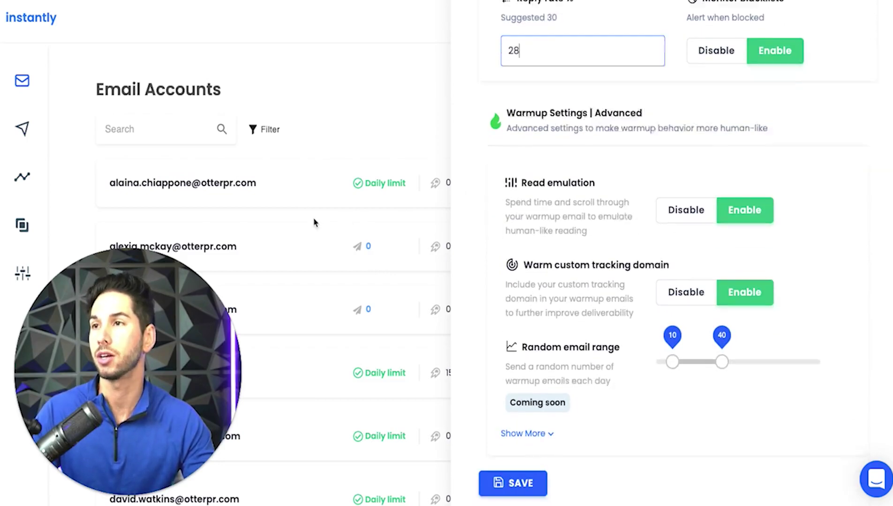
pyautogui.click(328, 139)
# Step: Browse the full email accounts list, examining the accounts' warmup status and their MX, SPF, DKIM and DMARC record checks
pyautogui.scroll(-5, 292, 234)
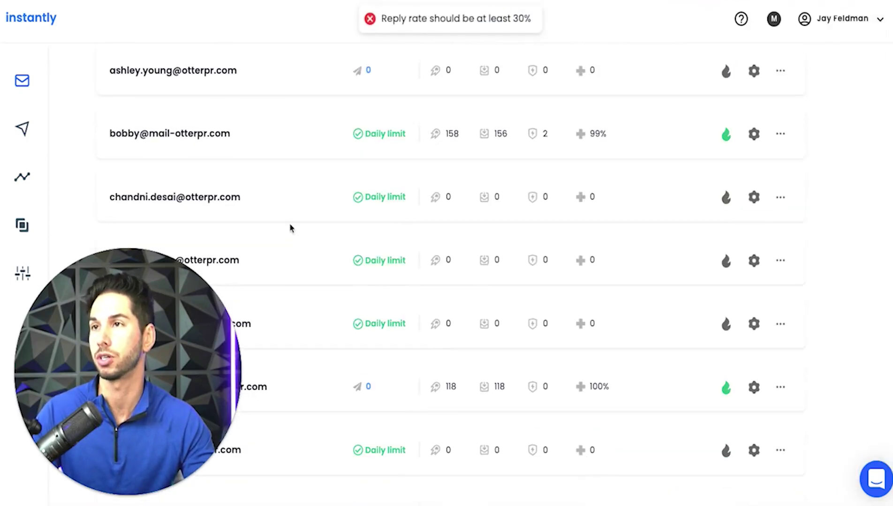
pyautogui.scroll(-20, 235, 209)
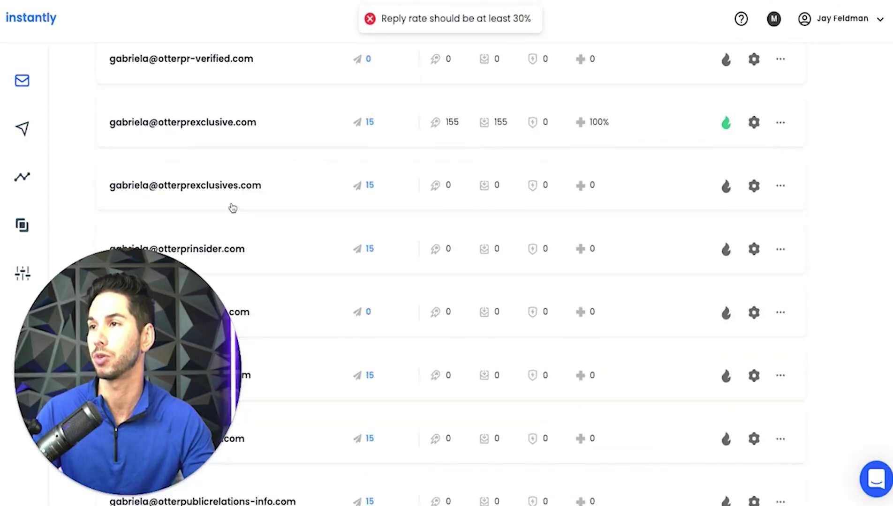
pyautogui.scroll(-20, 232, 207)
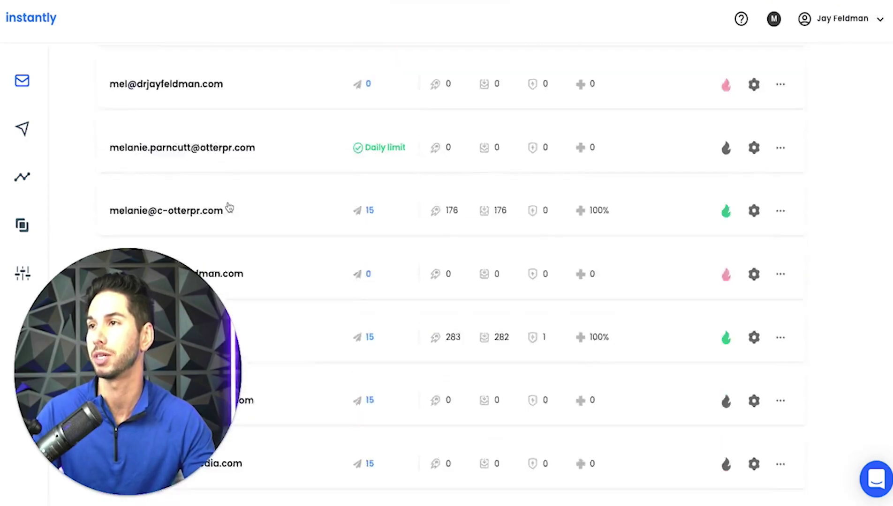
pyautogui.scroll(-20, 229, 207)
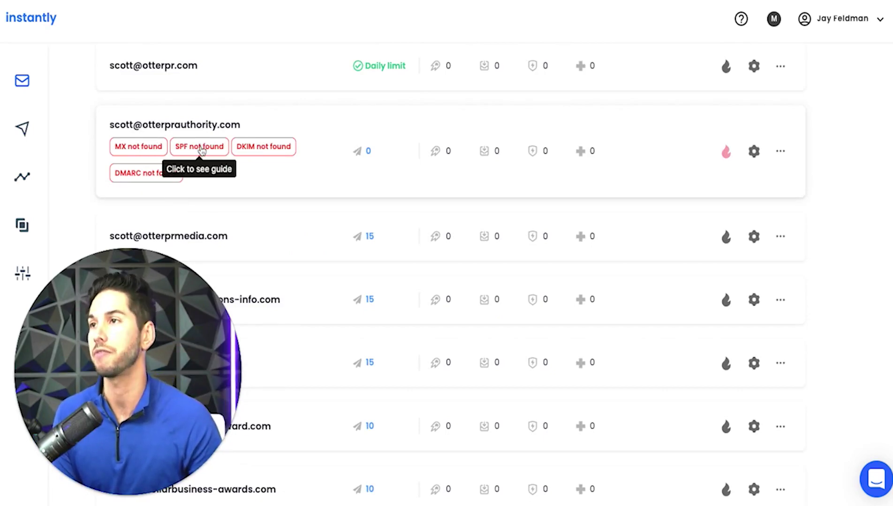
pyautogui.scroll(4, 217, 121)
pyautogui.scroll(-4, 220, 187)
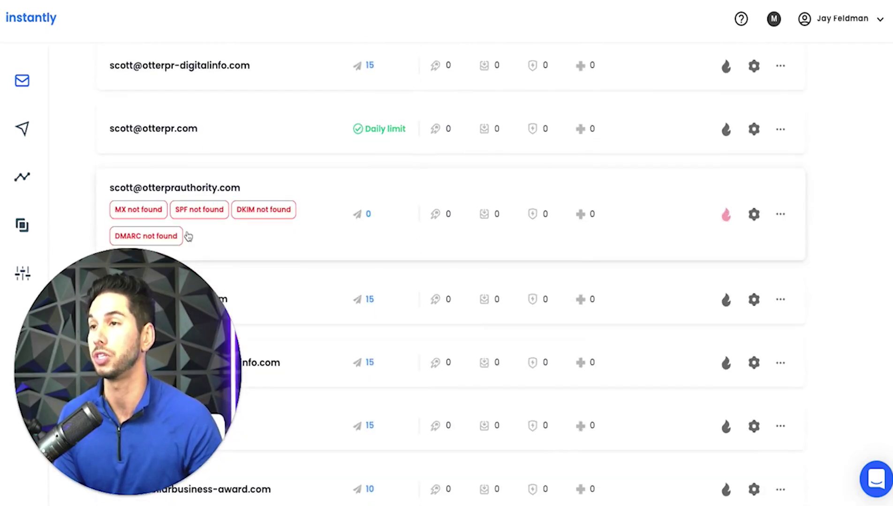
pyautogui.scroll(-3, 201, 218)
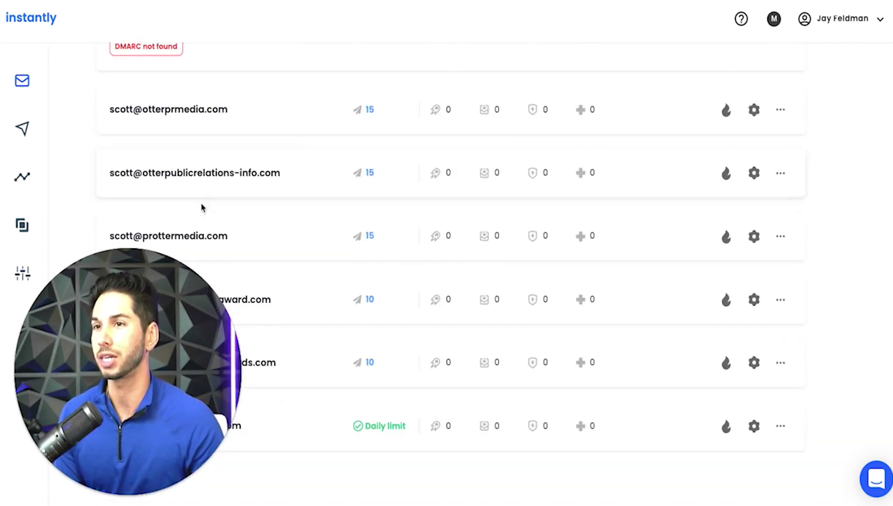
pyautogui.scroll(10, 202, 202)
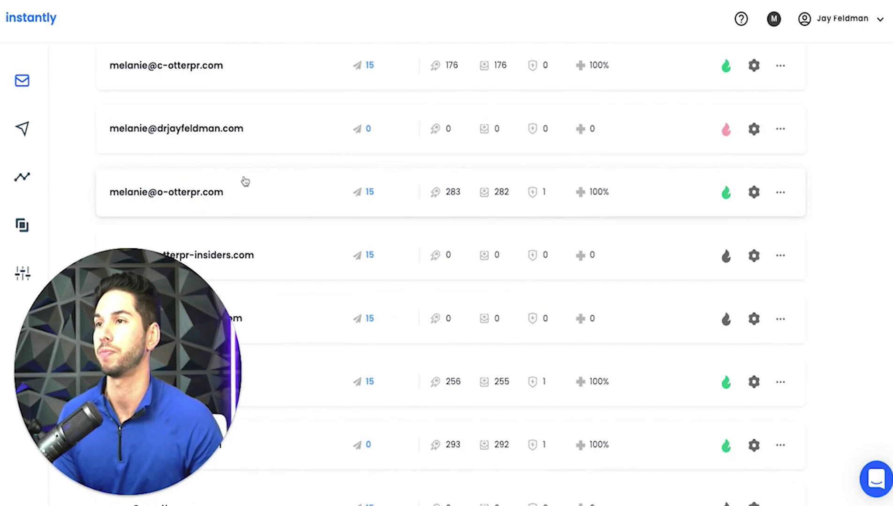
# Step: Enable read emulation and warm custom tracking domain in the advanced warmup settings of the visible o-otterpr.com account
pyautogui.click(243, 182)
pyautogui.click(565, 83)
pyautogui.scroll(-12, 661, 216)
pyautogui.scroll(-4, 662, 222)
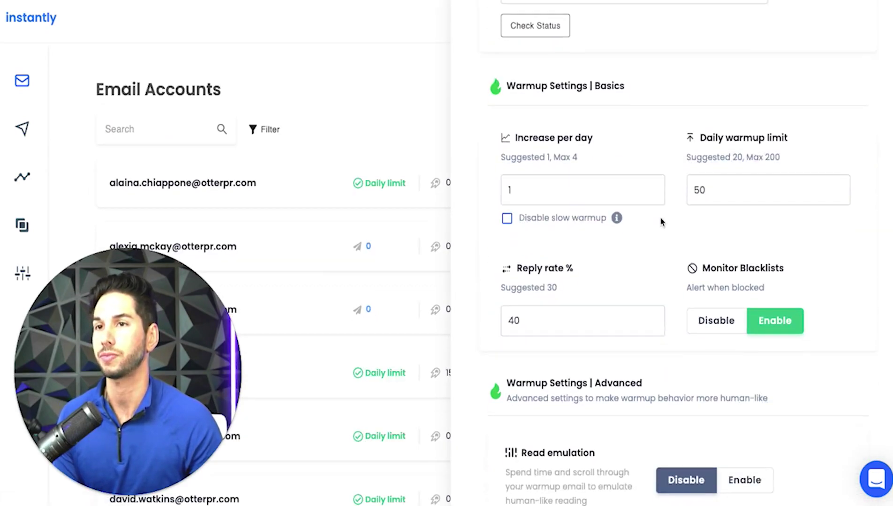
pyautogui.scroll(-5, 572, 233)
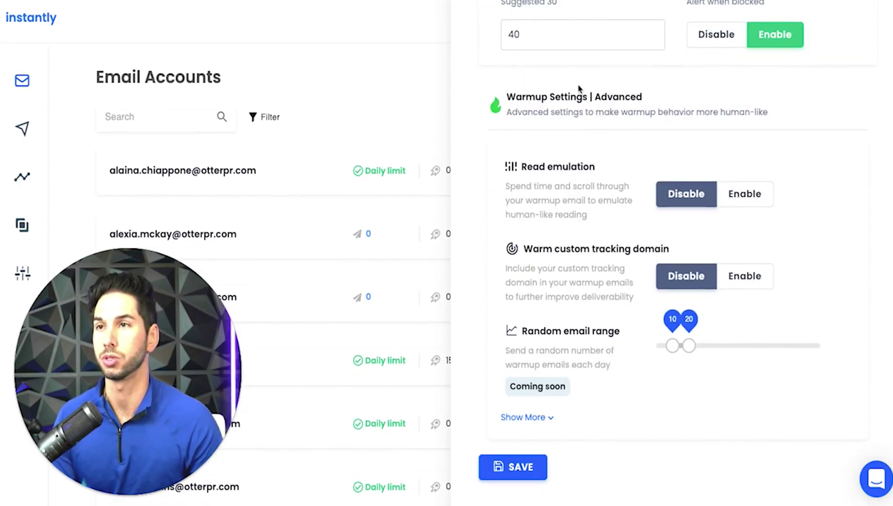
pyautogui.tripleClick(605, 95)
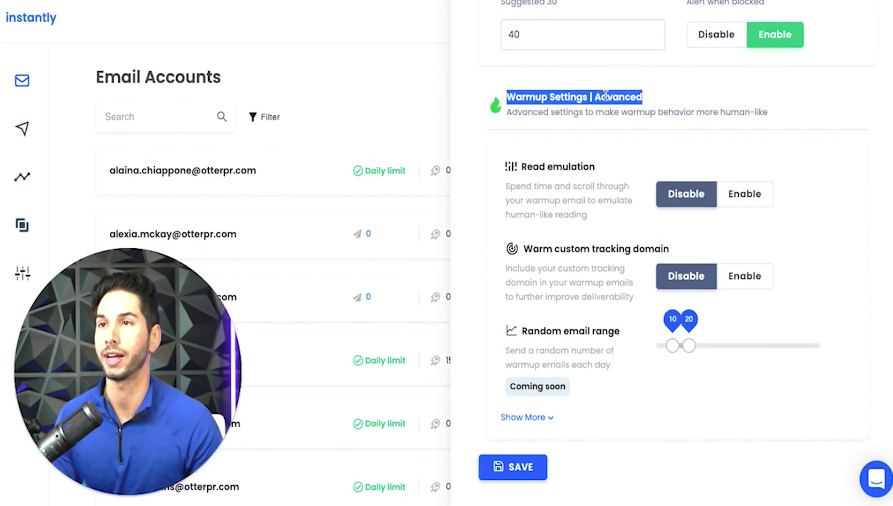
pyautogui.click(676, 144)
pyautogui.click(742, 194)
pyautogui.click(740, 283)
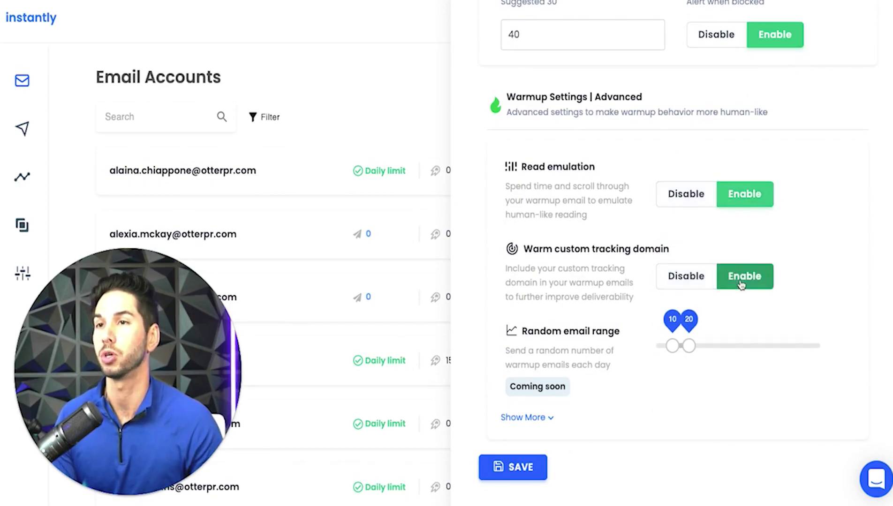
# Step: Set the random email range to 22–61 and save the account settings after reviewing the additional advanced warmup options
pyautogui.moveTo(689, 346)
pyautogui.mouseDown()
pyautogui.moveTo(755, 346)
pyautogui.moveTo(692, 355)
pyautogui.mouseUp()
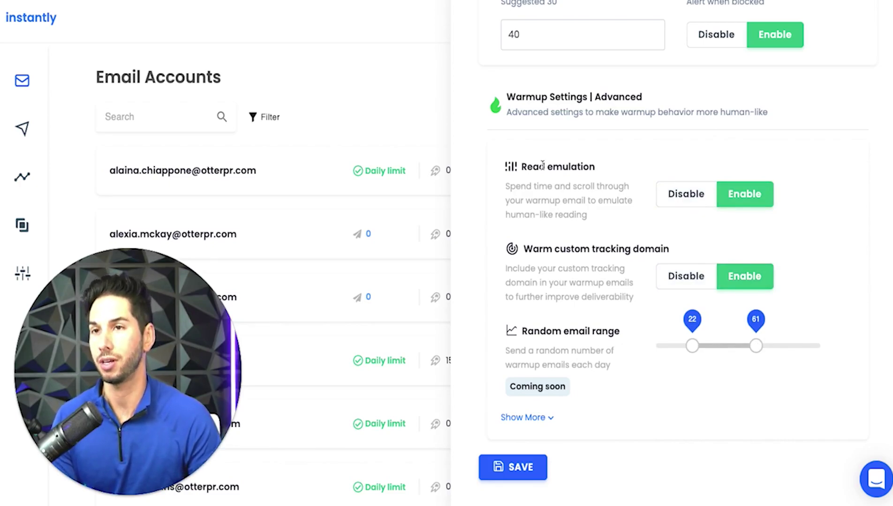
pyautogui.click(515, 418)
pyautogui.scroll(-3, 515, 300)
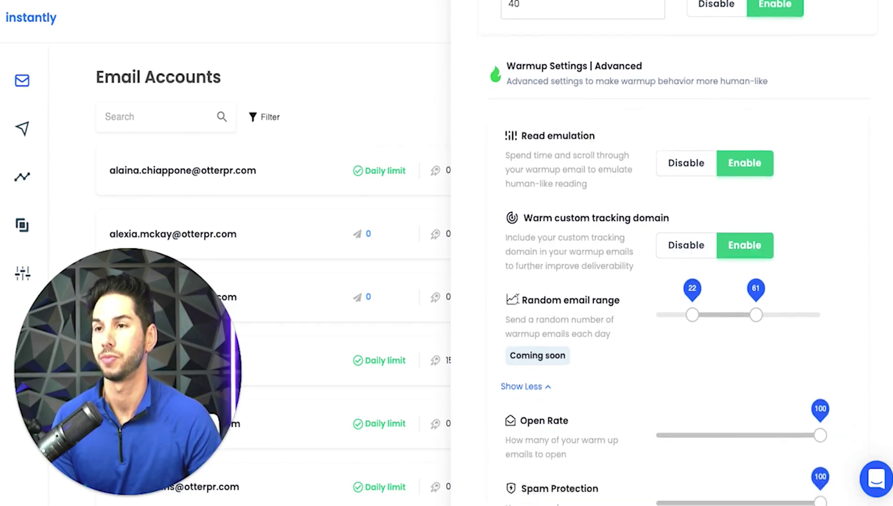
pyautogui.scroll(-1, 587, 283)
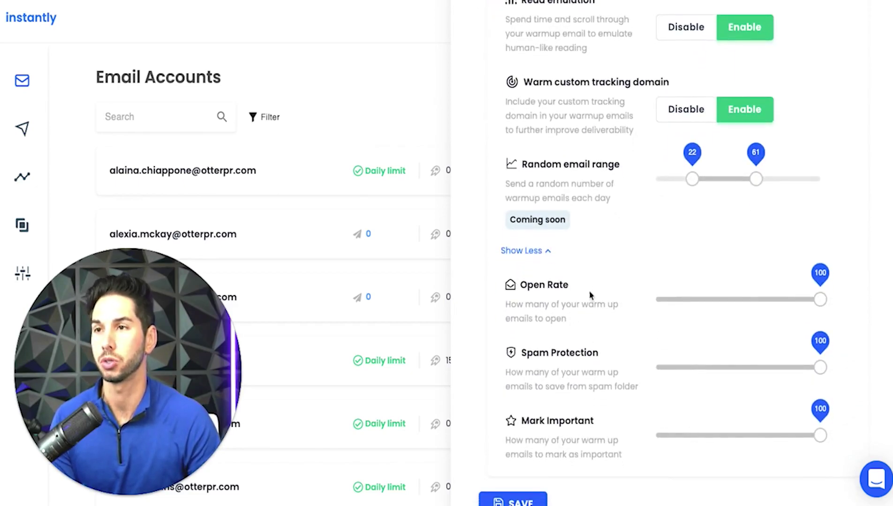
pyautogui.scroll(-2, 582, 422)
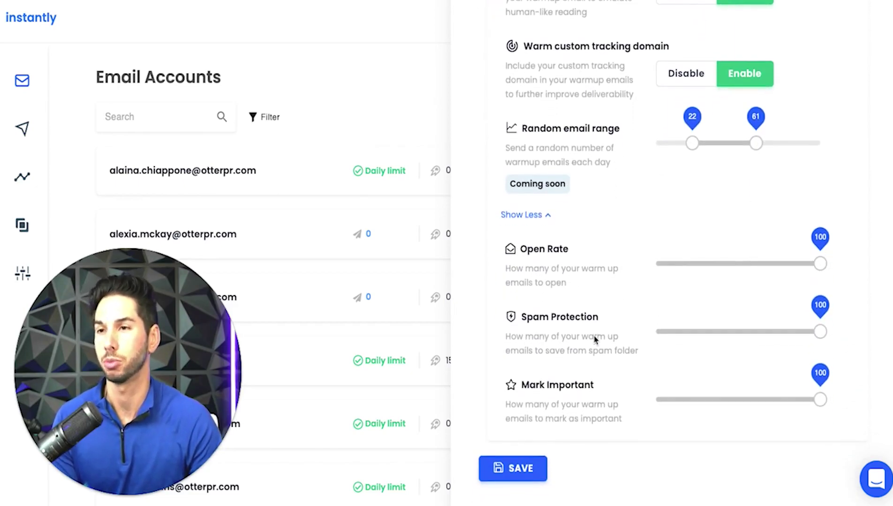
pyautogui.click(516, 467)
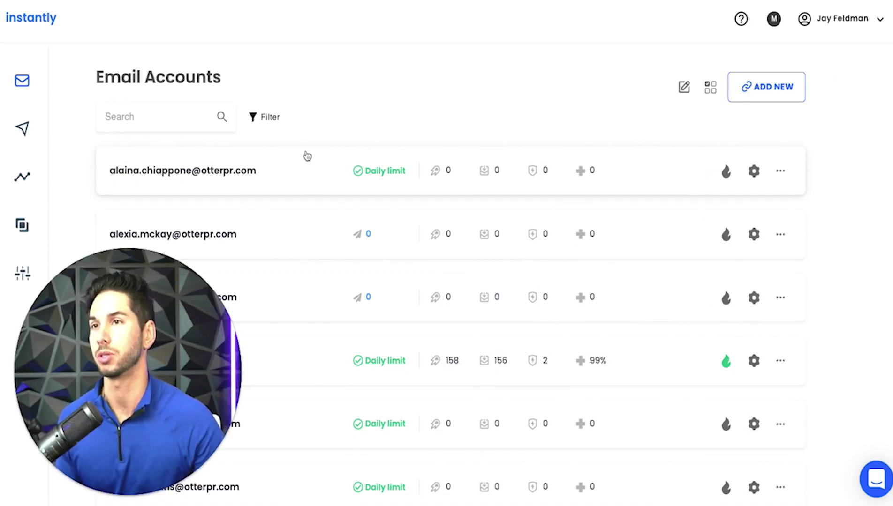
pyautogui.scroll(-15, 307, 155)
pyautogui.scroll(8, 323, 160)
pyautogui.scroll(5, 324, 161)
pyautogui.scroll(-10, 325, 159)
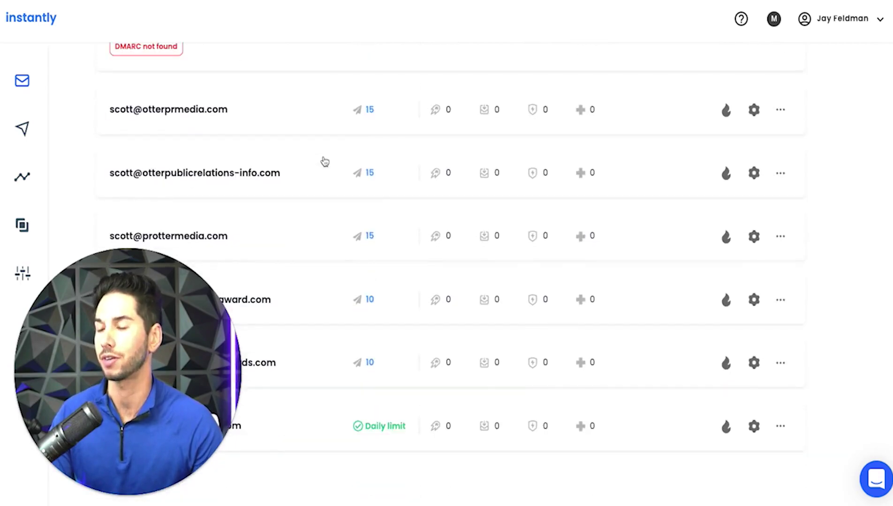
# Step: Open the campaigns list and look over the campaigns' statuses, sent counts and reply counts
pyautogui.scroll(10, 324, 161)
pyautogui.scroll(10, 300, 258)
pyautogui.scroll(10, 295, 239)
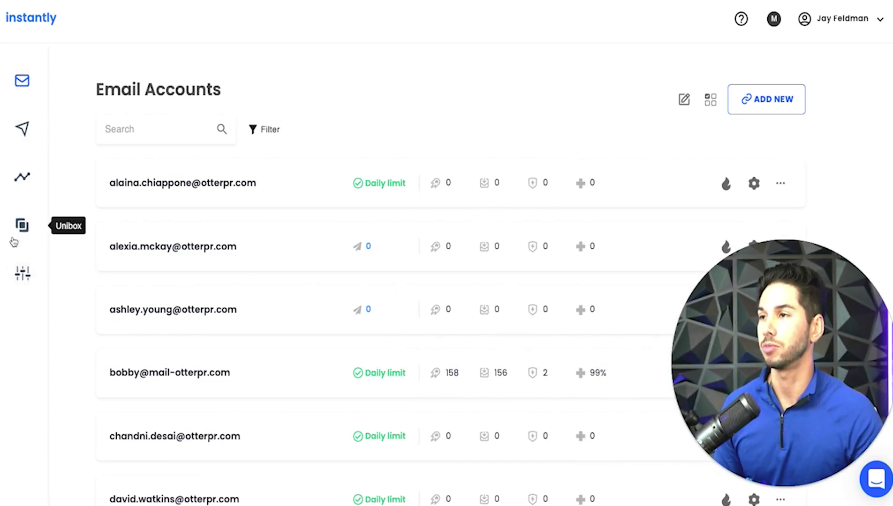
pyautogui.click(22, 128)
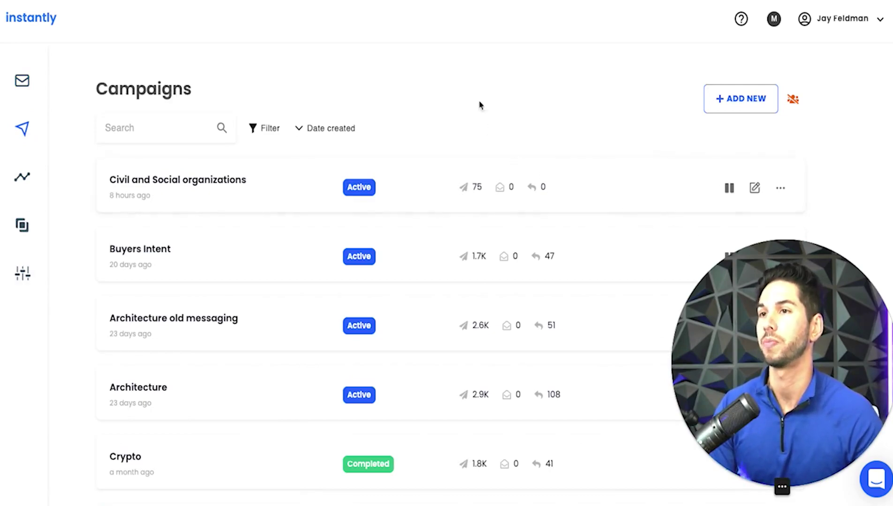
pyautogui.scroll(-2, 476, 89)
pyautogui.scroll(-3, 300, 202)
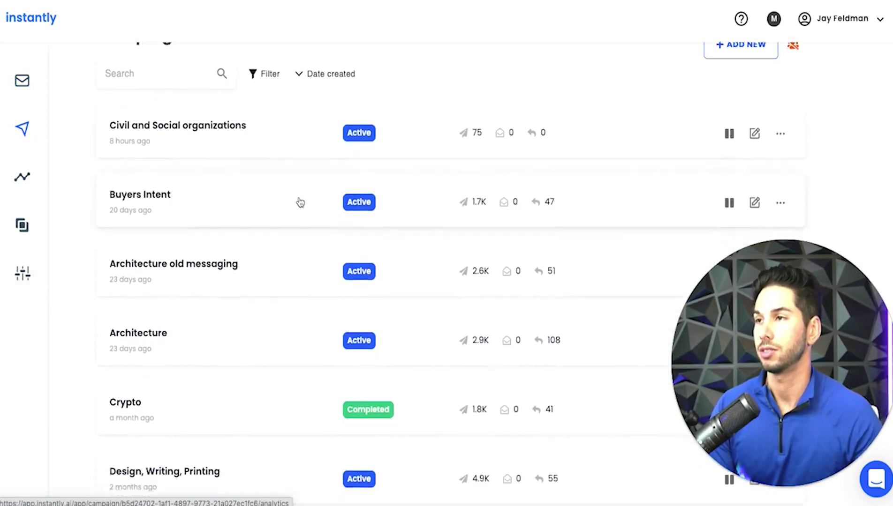
pyautogui.scroll(1, 300, 202)
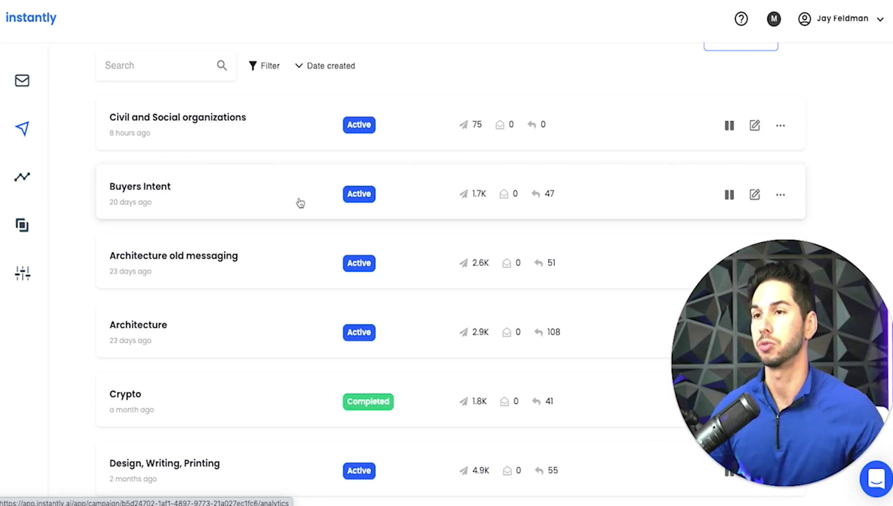
pyautogui.scroll(-1, 300, 203)
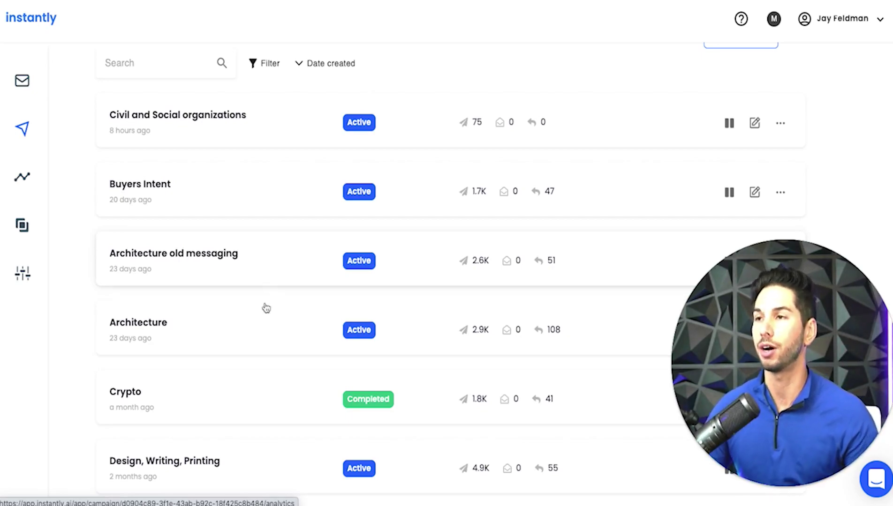
# Step: Open the Architecture campaign and examine its campaign stats, sending chart and step analytics
pyautogui.click(256, 336)
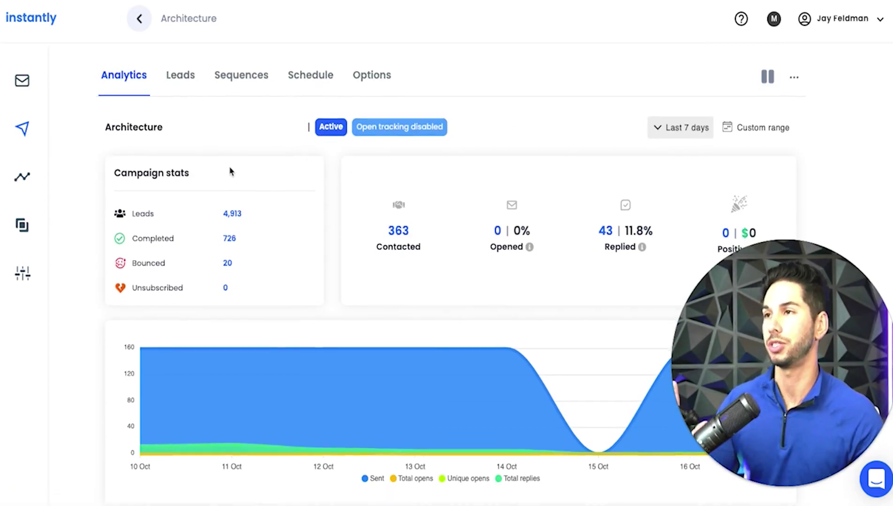
pyautogui.scroll(-6, 230, 172)
pyautogui.scroll(-3, 227, 174)
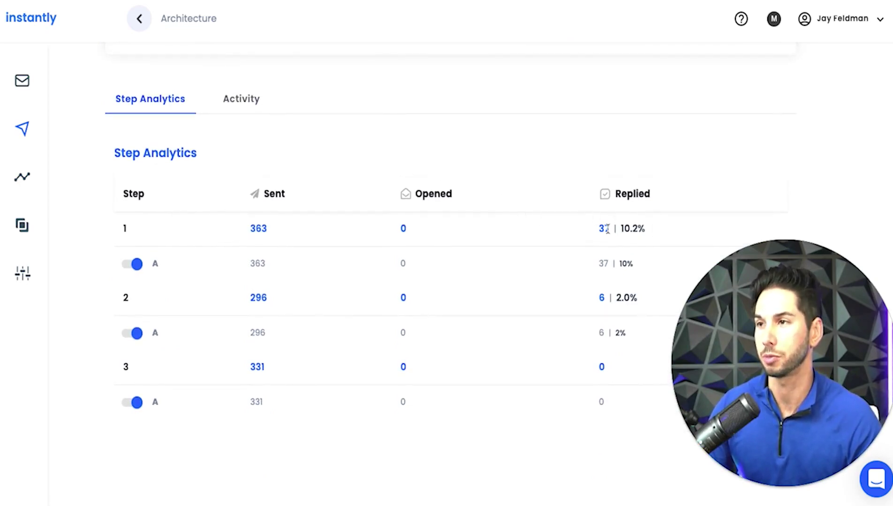
pyautogui.scroll(8, 558, 230)
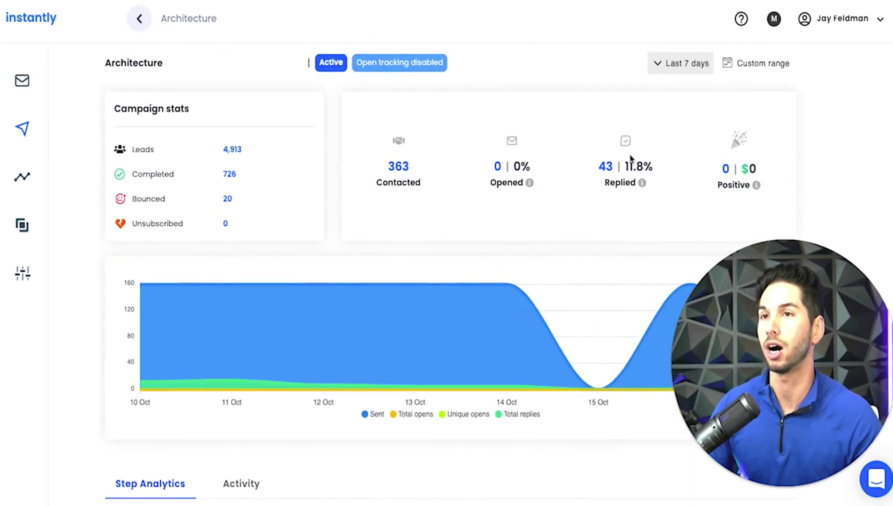
pyautogui.scroll(2, 572, 251)
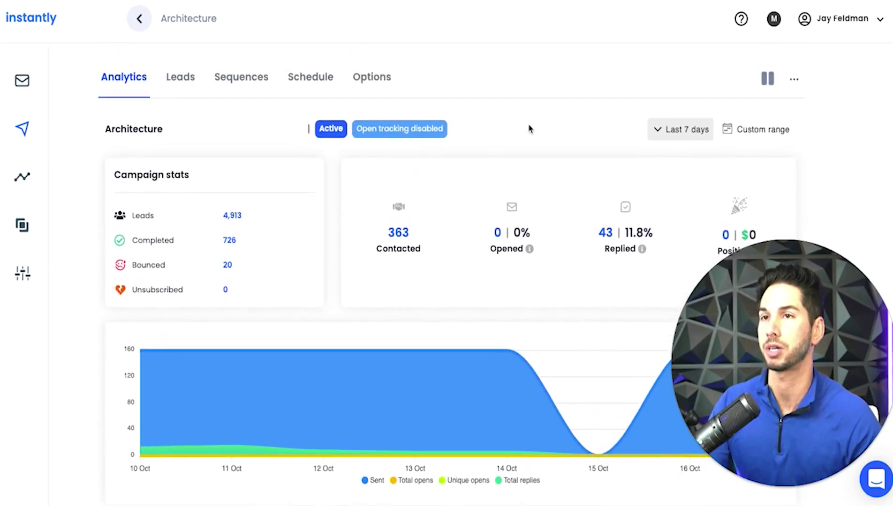
# Step: View the Architecture campaign's leads and the available lead import methods, leaving without importing anything
pyautogui.click(189, 83)
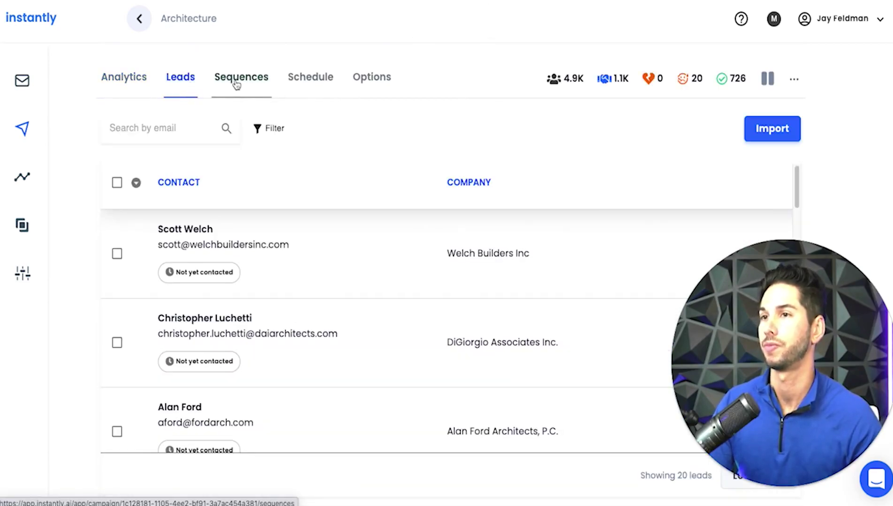
pyautogui.click(766, 129)
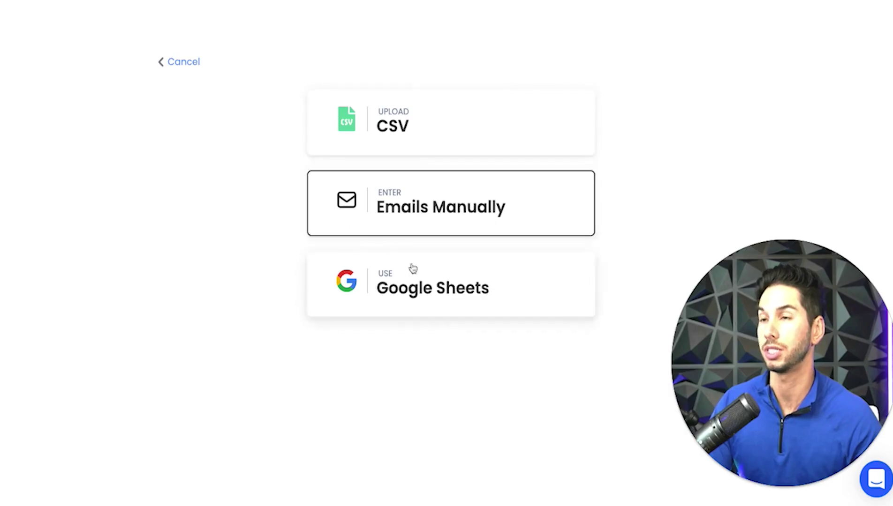
pyautogui.click(161, 64)
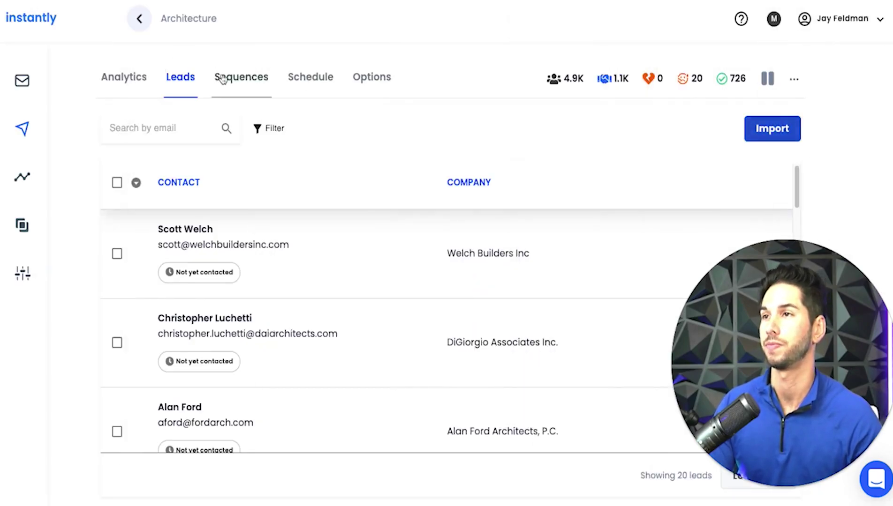
# Step: Review the campaign's email sequence, highlighting the {{views | impressions | new traffic}} wording variations in the Step 1 email
pyautogui.click(222, 79)
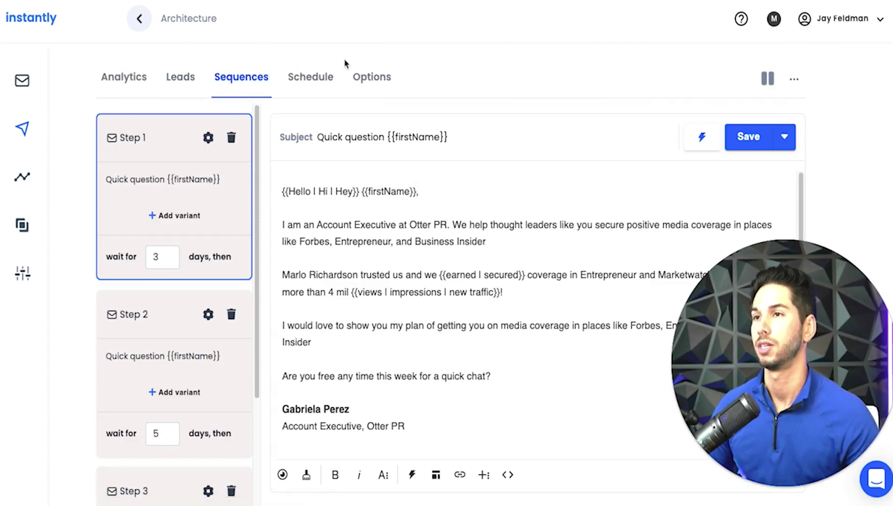
pyautogui.keyDown('shift'); pyautogui.click(466, 293); pyautogui.keyUp('shift')
pyautogui.moveTo(500, 292); pyautogui.dragTo(349, 288)
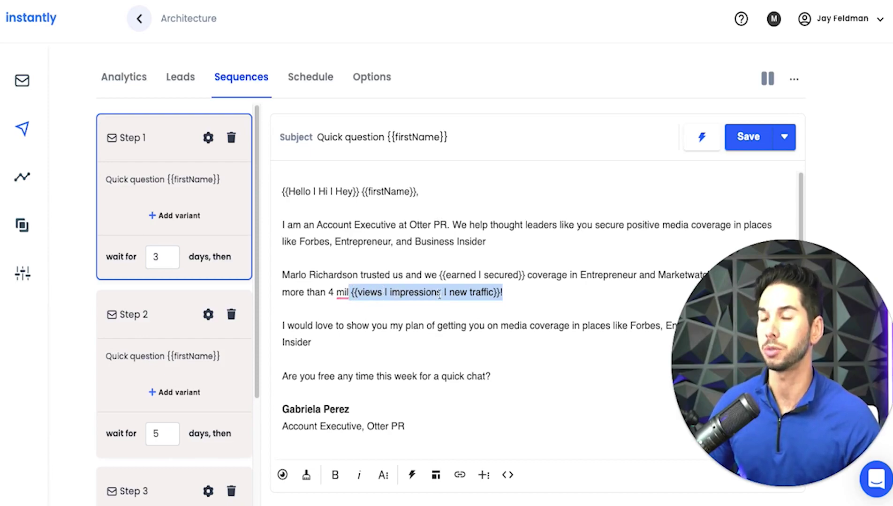
pyautogui.click(505, 294)
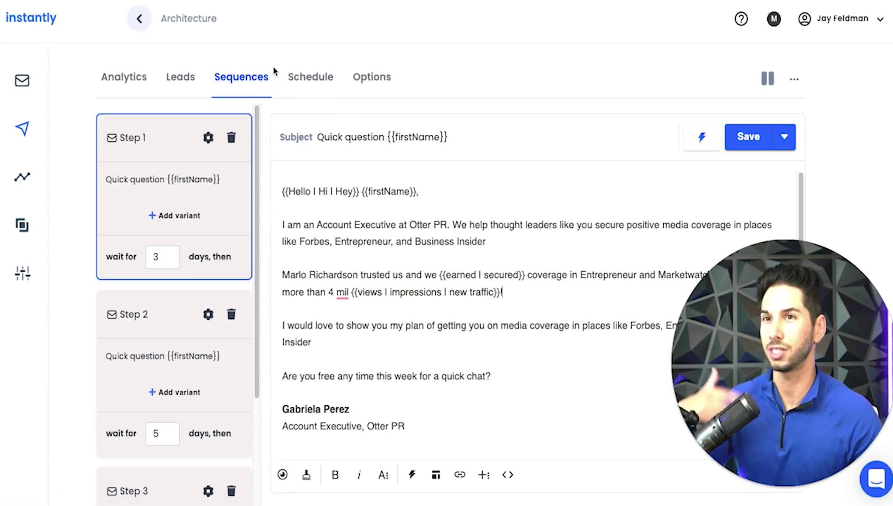
pyautogui.scroll(-1, 283, 207)
pyautogui.scroll(1, 283, 208)
pyautogui.scroll(3, 155, 243)
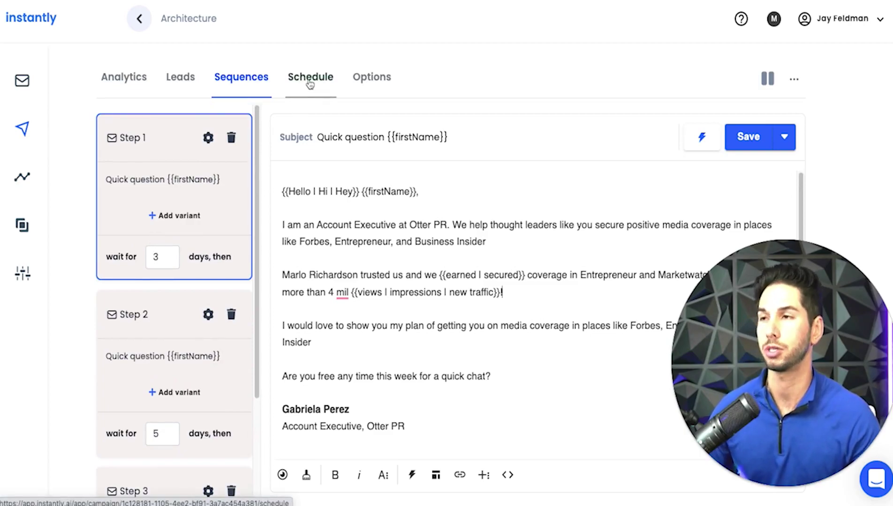
# Step: Review the campaign's sending schedule, including its days, timing and timezone
pyautogui.click(309, 83)
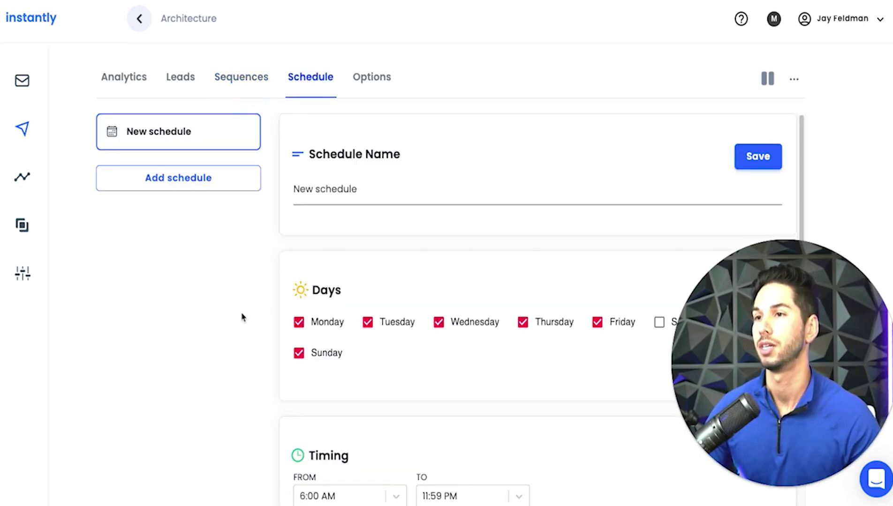
pyautogui.scroll(-4, 444, 201)
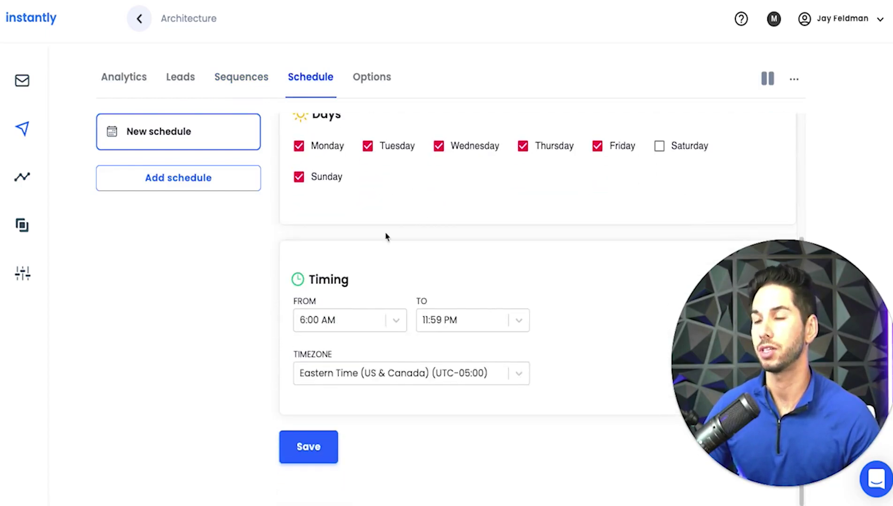
pyautogui.scroll(4, 369, 245)
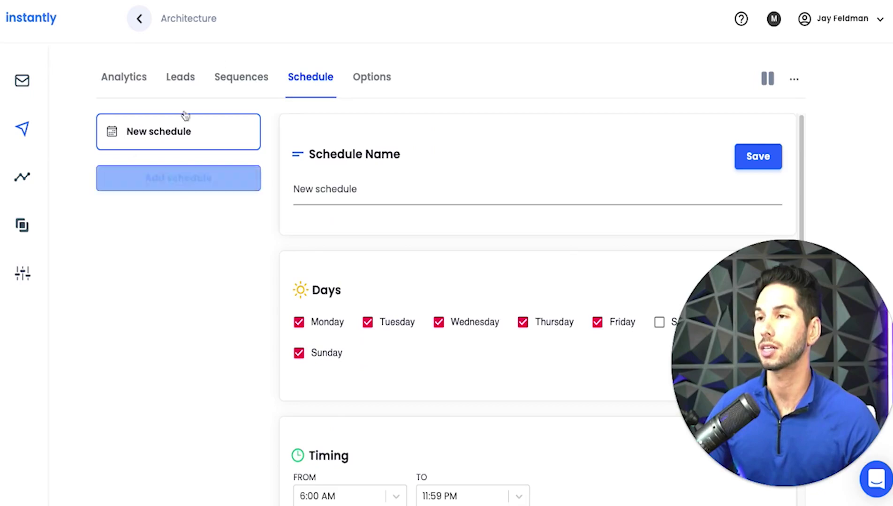
# Step: Examine the campaign's options for sending accounts, stopping emails on reply and open tracking
pyautogui.click(368, 76)
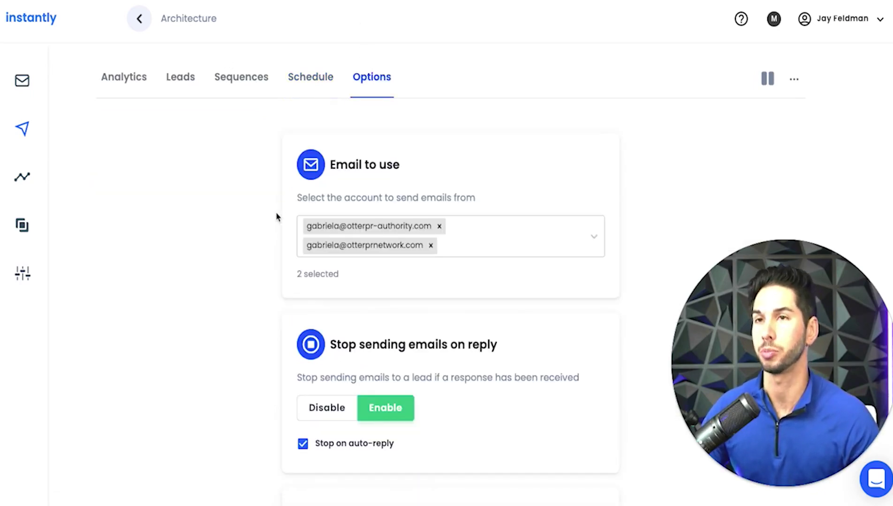
pyautogui.scroll(-1, 276, 217)
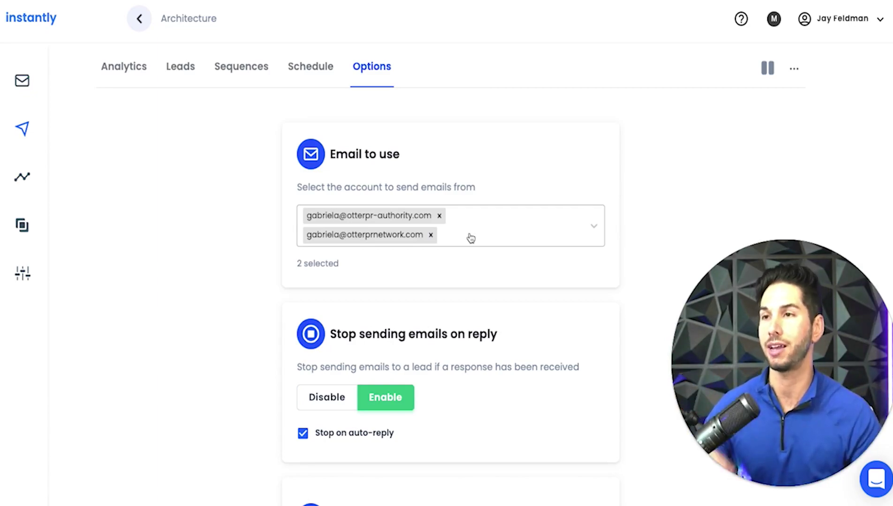
pyautogui.scroll(-4, 471, 239)
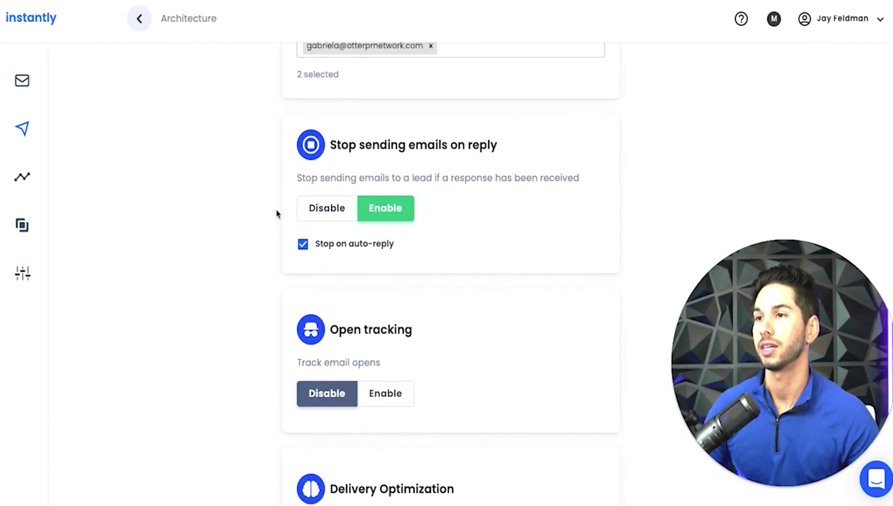
pyautogui.scroll(-1, 277, 214)
pyautogui.scroll(-4, 277, 159)
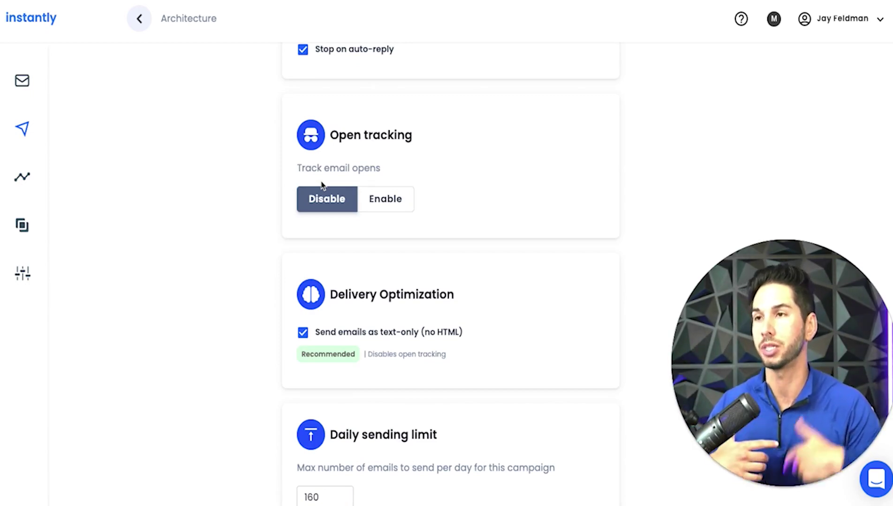
# Step: Highlight the Delivery Optimization heading and review the option to send emails as text-only
pyautogui.scroll(-2, 321, 186)
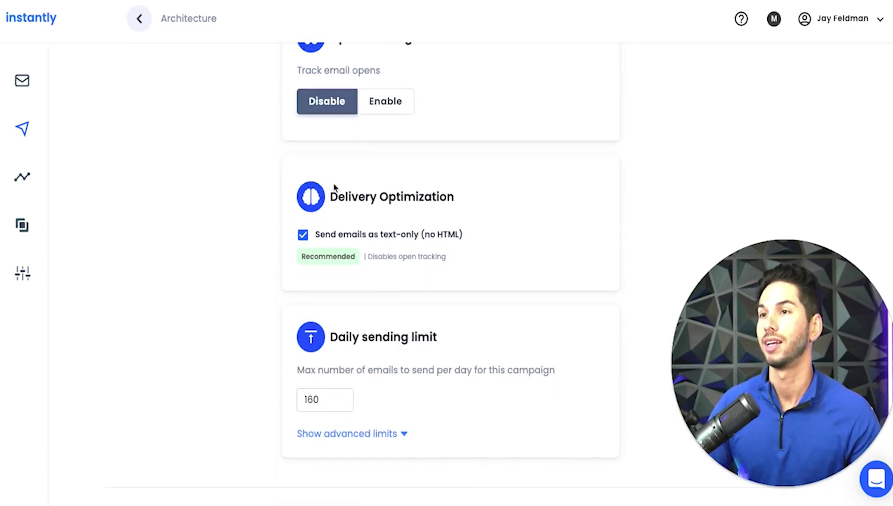
pyautogui.tripleClick(375, 191)
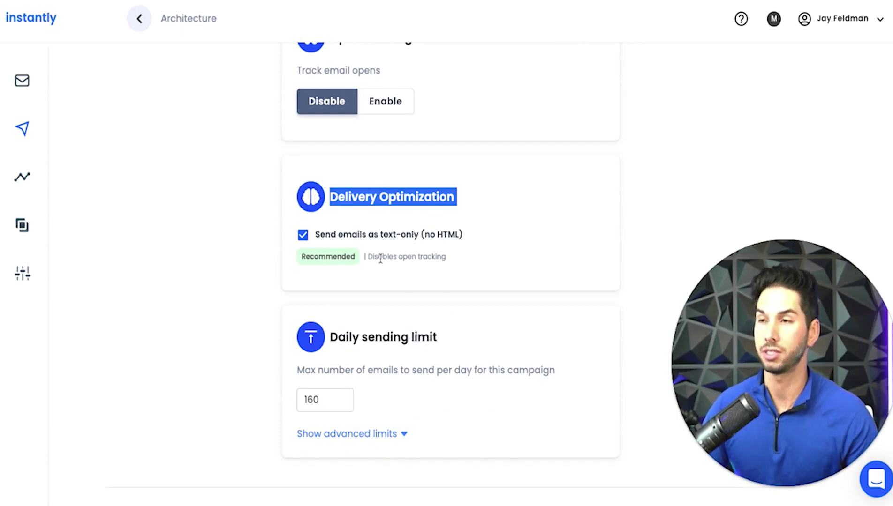
pyautogui.click(238, 256)
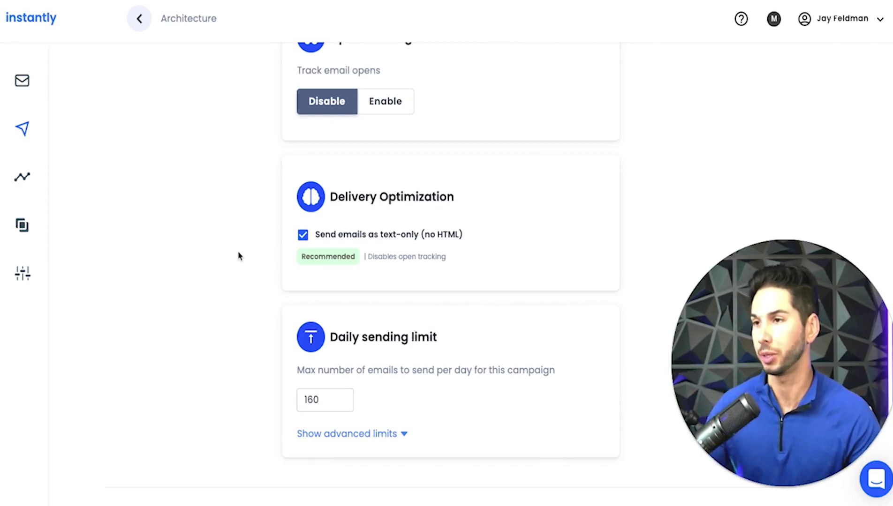
# Step: Expand the advanced limits under the daily sending limit and review the time gap and max new leads settings
pyautogui.scroll(-2, 309, 295)
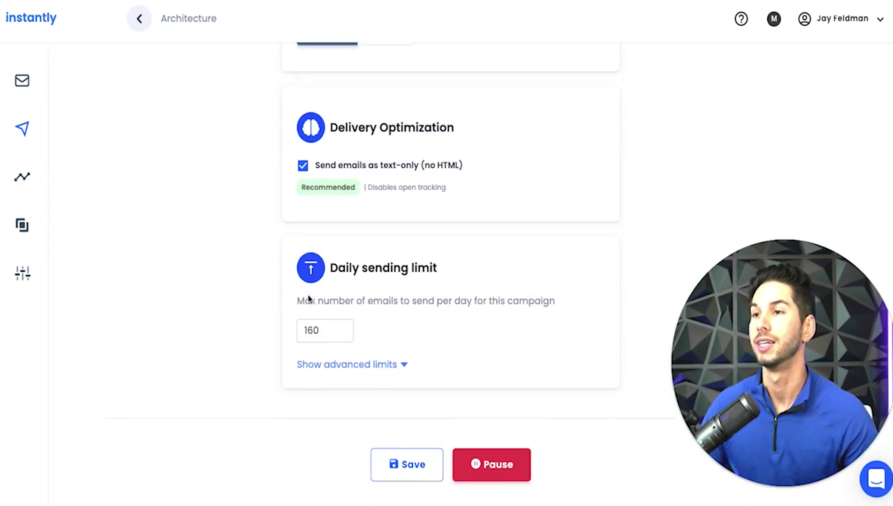
pyautogui.click(364, 366)
pyautogui.scroll(-4, 253, 273)
pyautogui.scroll(1, 289, 191)
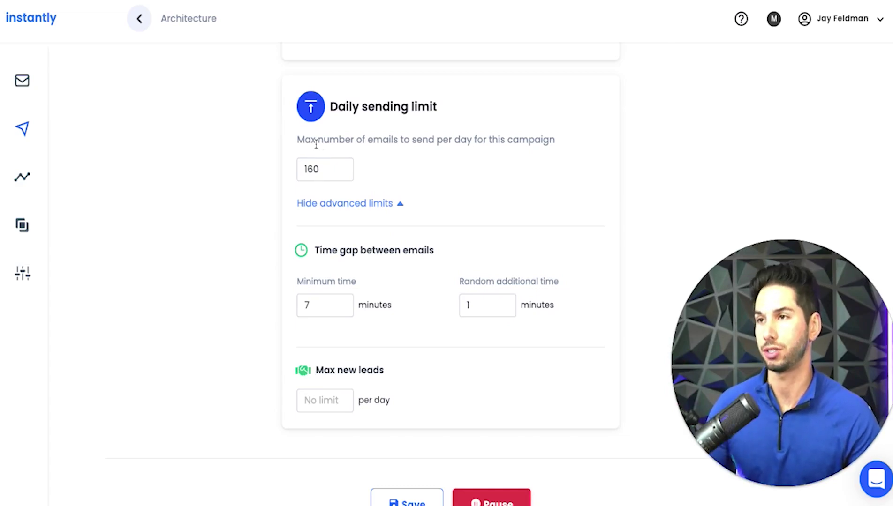
pyautogui.scroll(10, 245, 199)
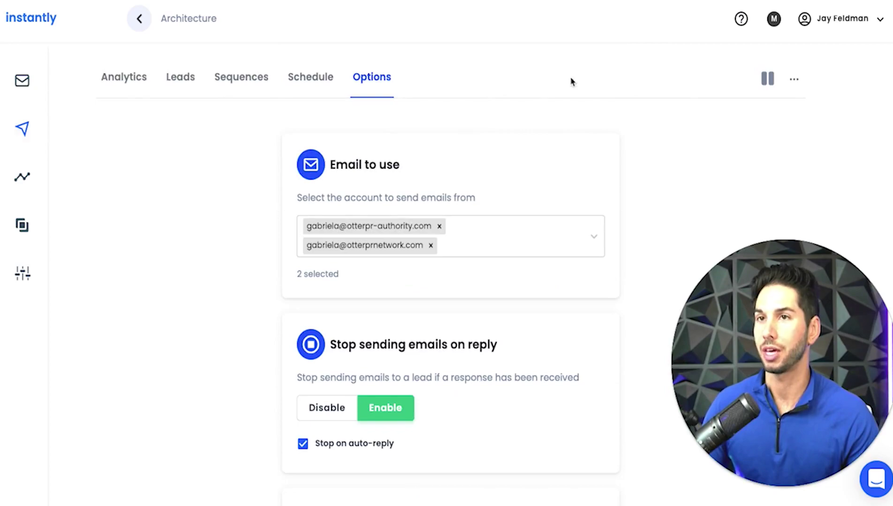
# Step: Check the Architecture campaign's additional actions, such as rename and duplicate, and return to the campaigns list
pyautogui.click(793, 80)
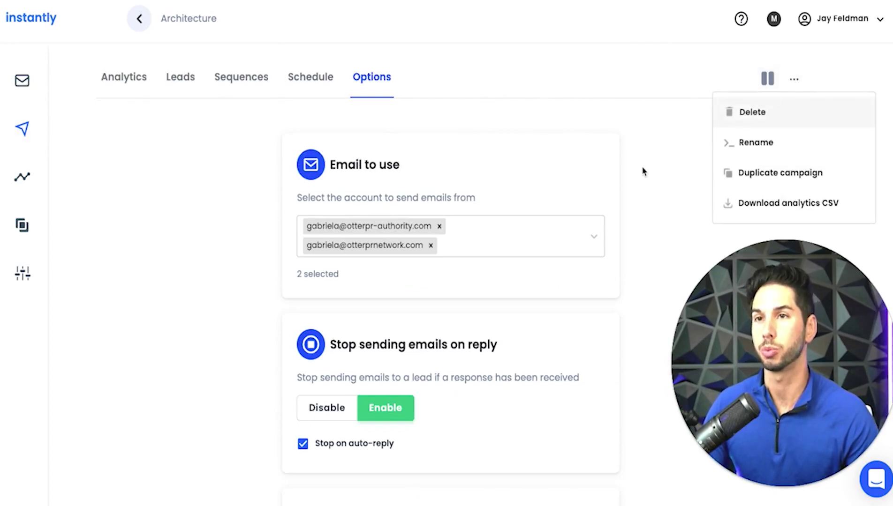
pyautogui.click(652, 160)
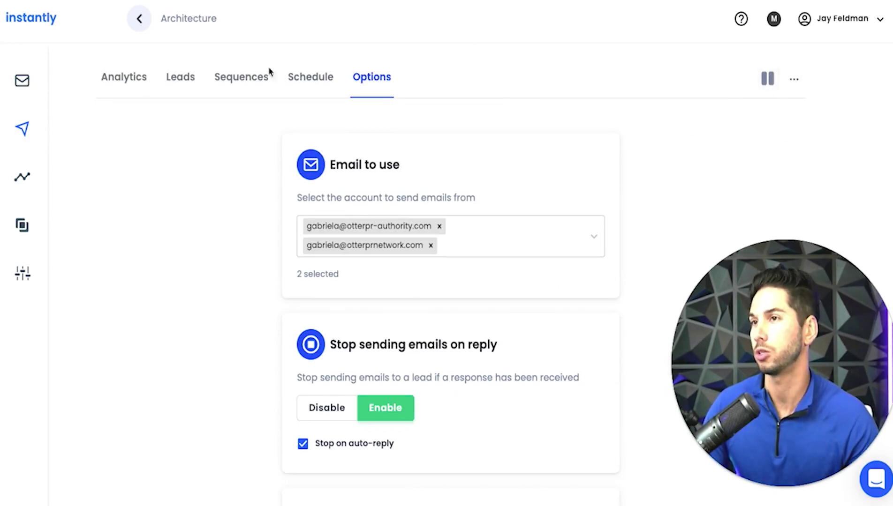
pyautogui.click(140, 20)
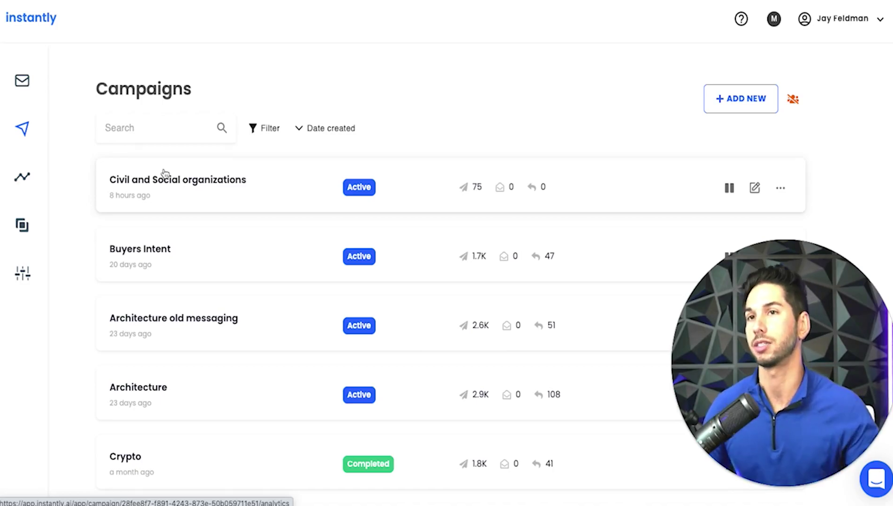
# Step: View the new campaign naming form, cancel it, and open the Civil and Social organizations campaign
pyautogui.click(741, 98)
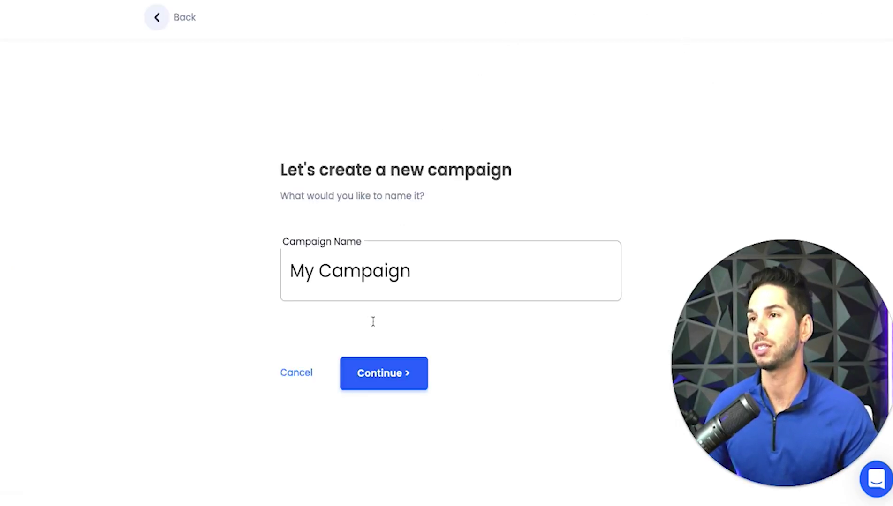
pyautogui.click(287, 376)
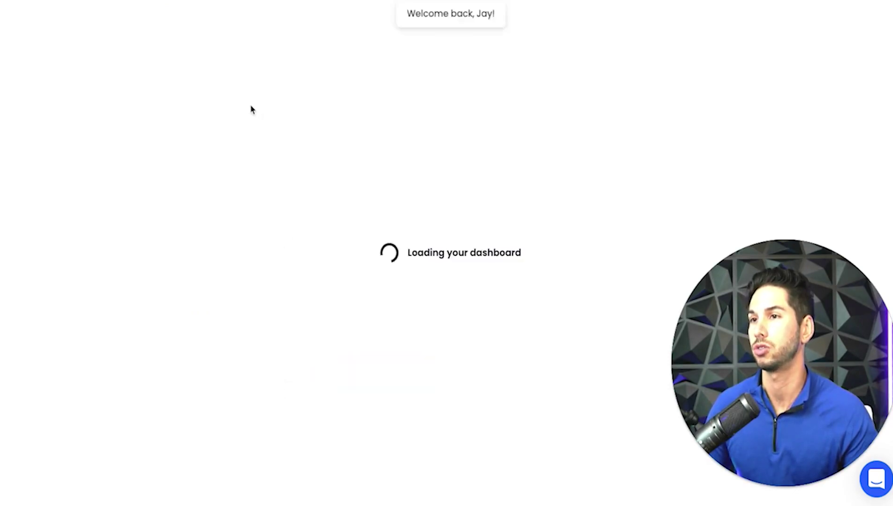
pyautogui.click(266, 175)
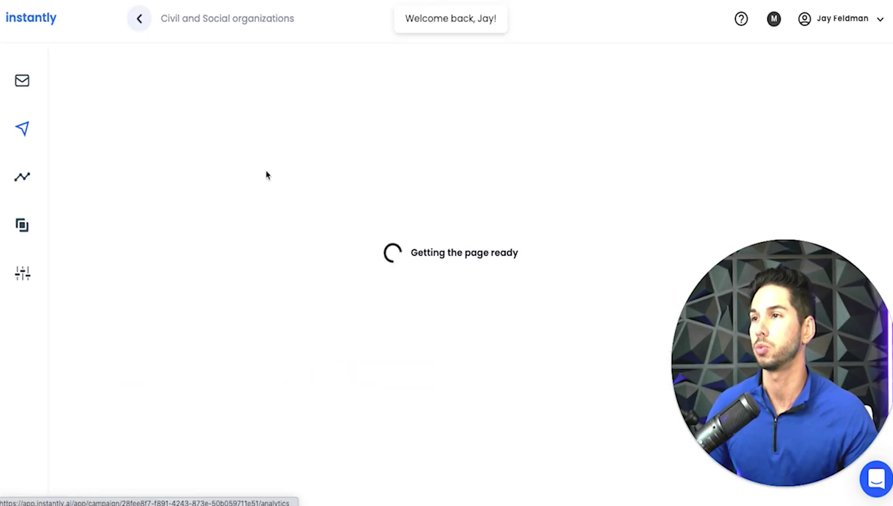
# Step: View the campaign's leads list, open its sequences, and compare email variants A, B and C of Step 1
pyautogui.click(181, 78)
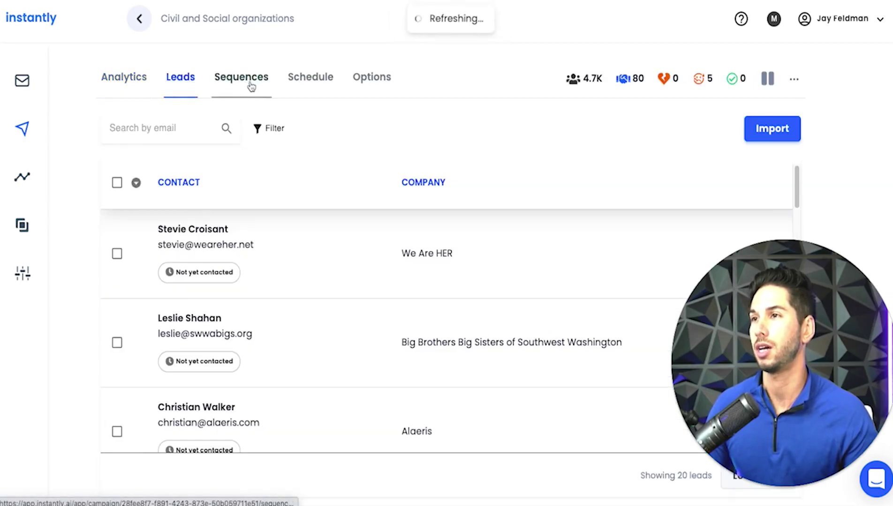
pyautogui.click(251, 86)
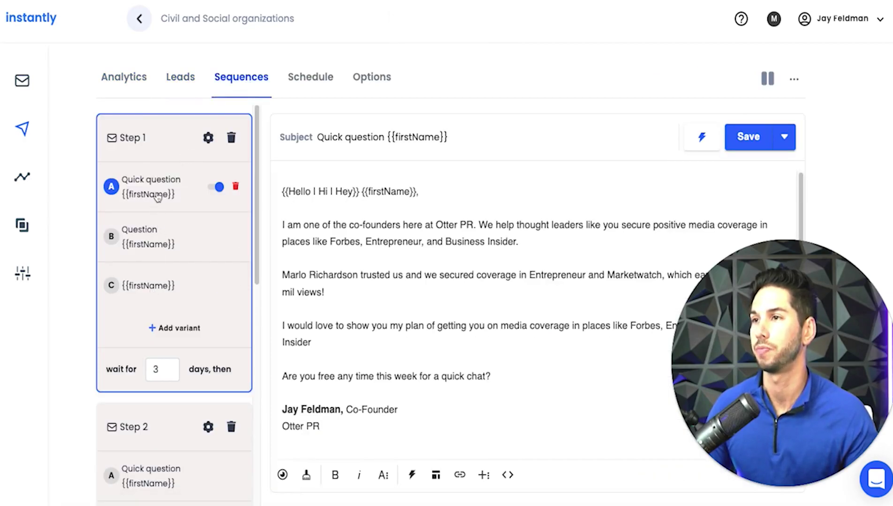
pyautogui.scroll(-1, 164, 324)
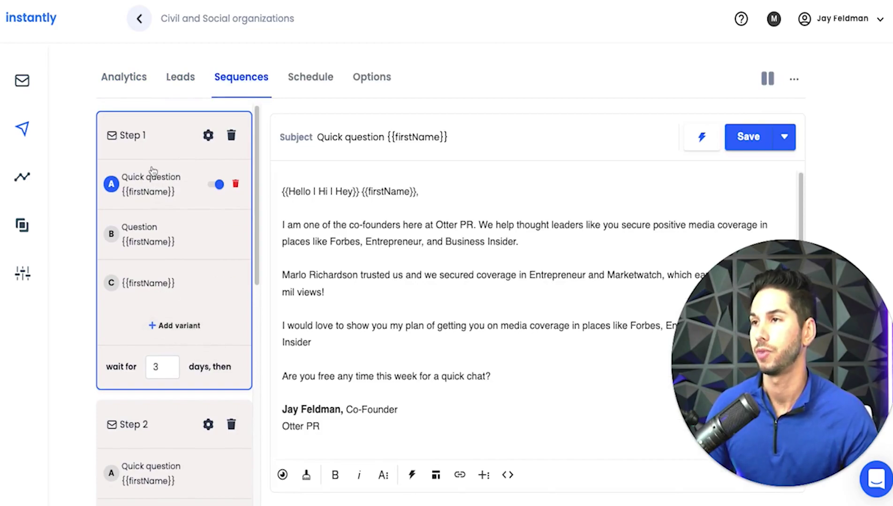
pyautogui.click(174, 235)
pyautogui.click(167, 285)
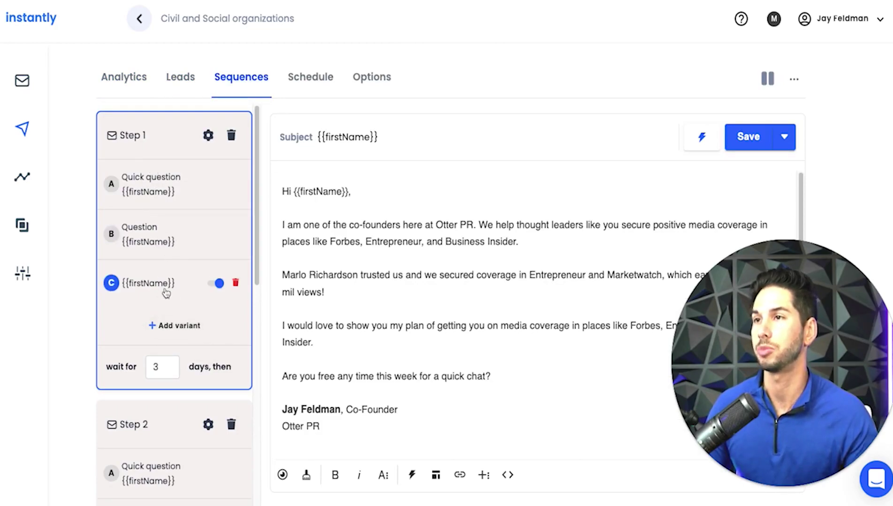
pyautogui.click(152, 174)
pyautogui.click(145, 233)
pyautogui.click(138, 300)
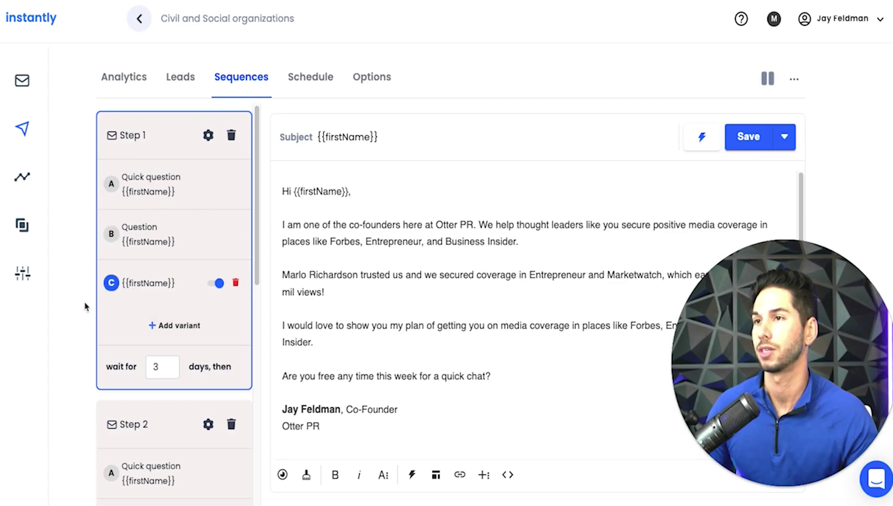
# Step: Review the follow-up emails and wait times in Steps 2 and 3 of the sequence
pyautogui.scroll(-5, 151, 274)
pyautogui.scroll(5, 139, 275)
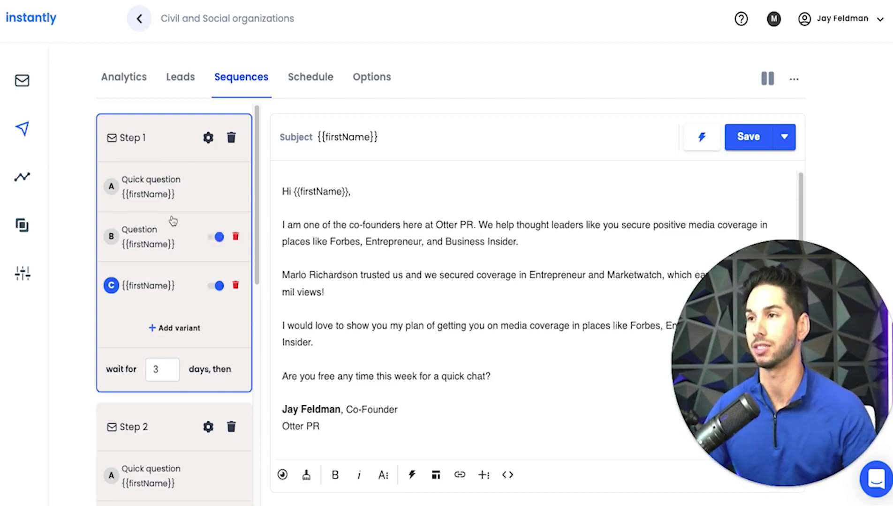
pyautogui.scroll(-8, 143, 255)
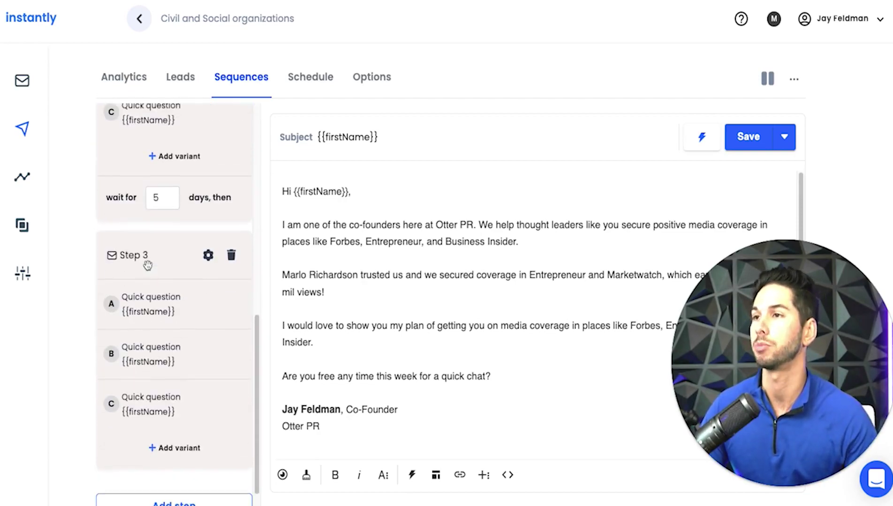
pyautogui.scroll(6, 134, 327)
# Step: Open the campaign's analytics and review the Step Analytics for each Step 1 variant
pyautogui.click(114, 78)
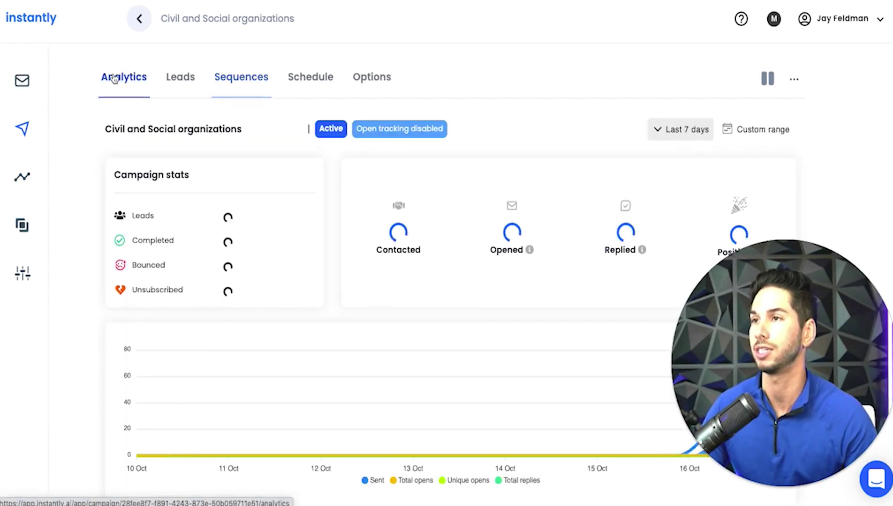
pyautogui.scroll(-4, 204, 216)
pyautogui.scroll(-5, 204, 215)
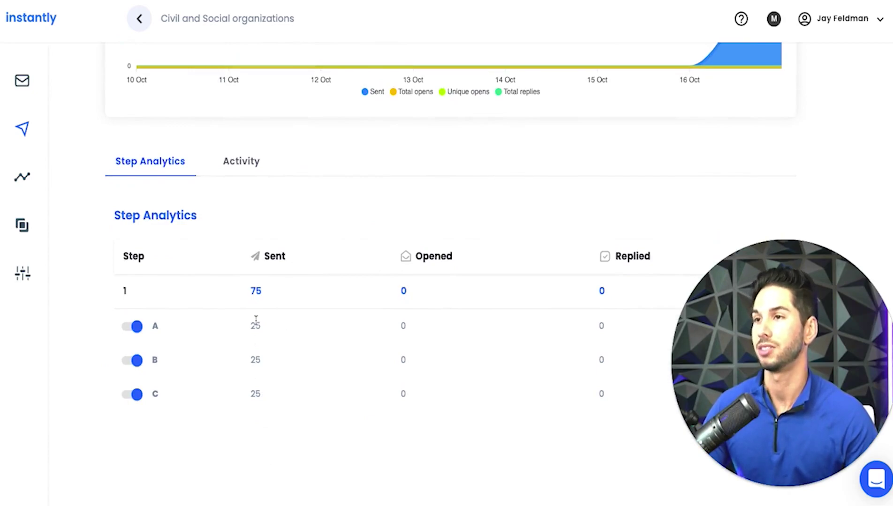
pyautogui.scroll(2, 329, 350)
pyautogui.scroll(-1, 328, 347)
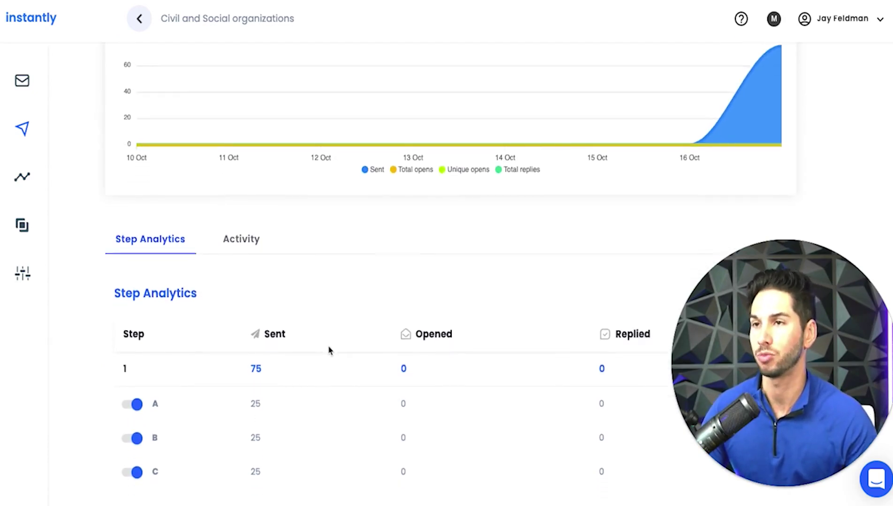
pyautogui.scroll(8, 328, 347)
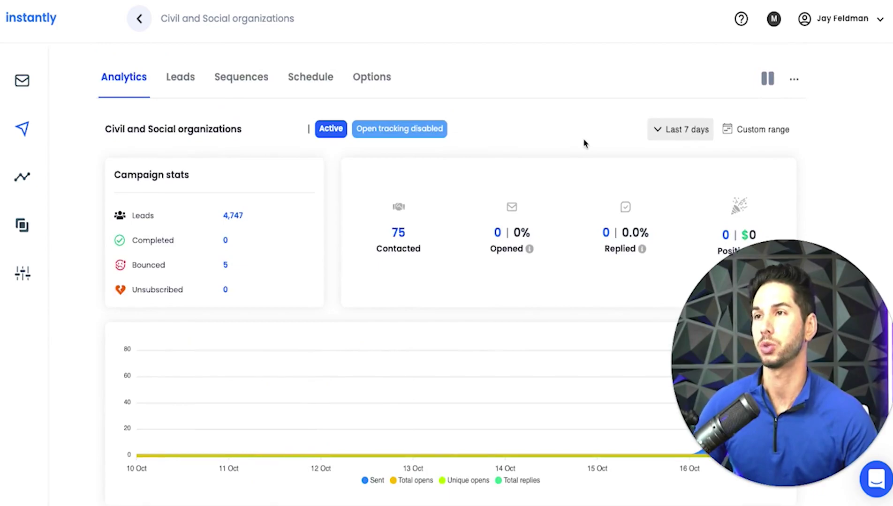
# Step: Open the overall analytics for all campaigns and read through the entire Campaign performance table
pyautogui.click(21, 184)
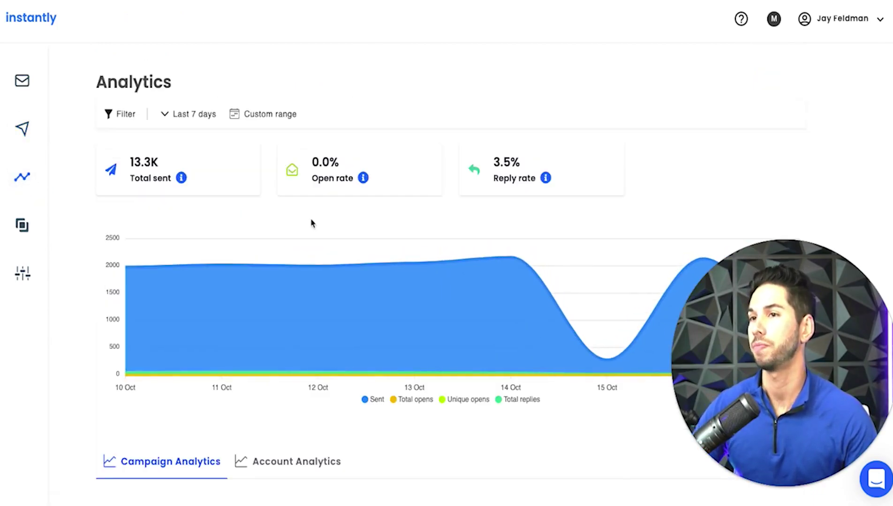
pyautogui.scroll(-5, 311, 224)
pyautogui.scroll(-7, 311, 225)
pyautogui.scroll(1, 311, 229)
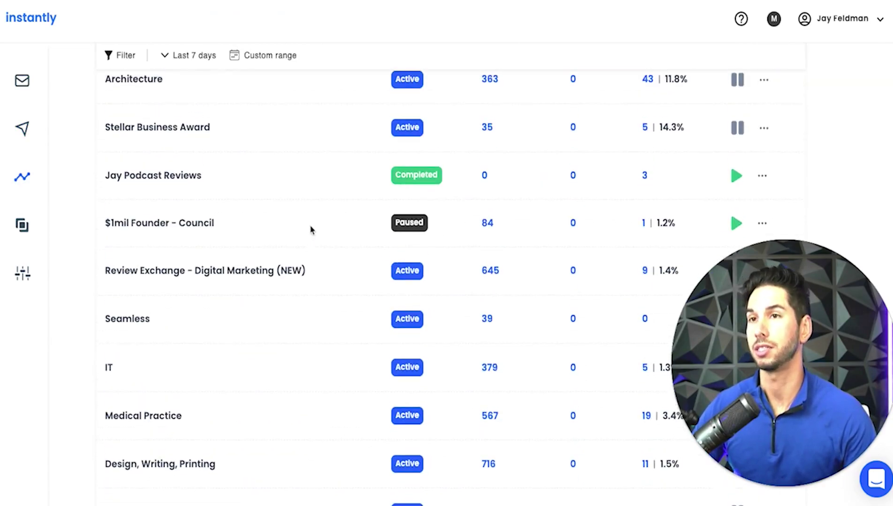
pyautogui.scroll(-1, 311, 230)
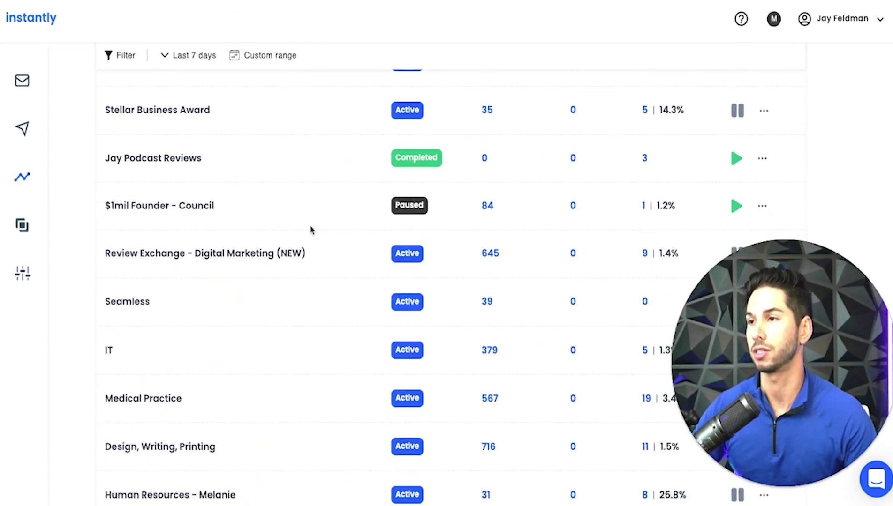
pyautogui.scroll(-5, 311, 229)
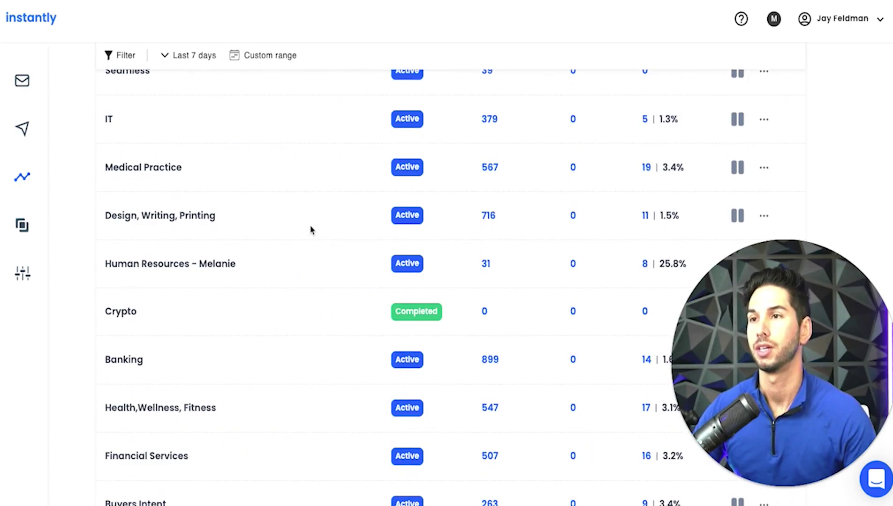
pyautogui.scroll(-2, 691, 236)
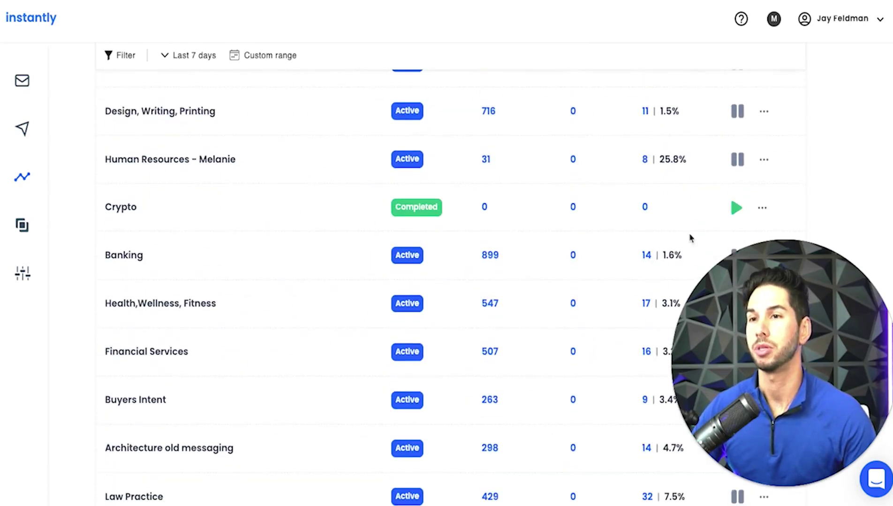
pyautogui.scroll(-2, 690, 236)
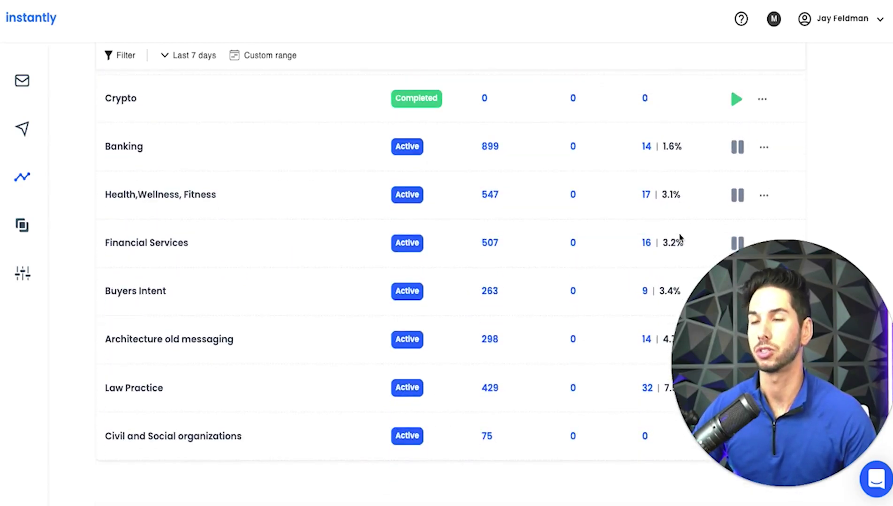
# Step: Return to the start of the Campaign performance table and compare contacted and replied figures, beginning with the Architecture campaign
pyautogui.scroll(15, 630, 259)
pyautogui.scroll(-7, 629, 259)
pyautogui.scroll(-1, 584, 289)
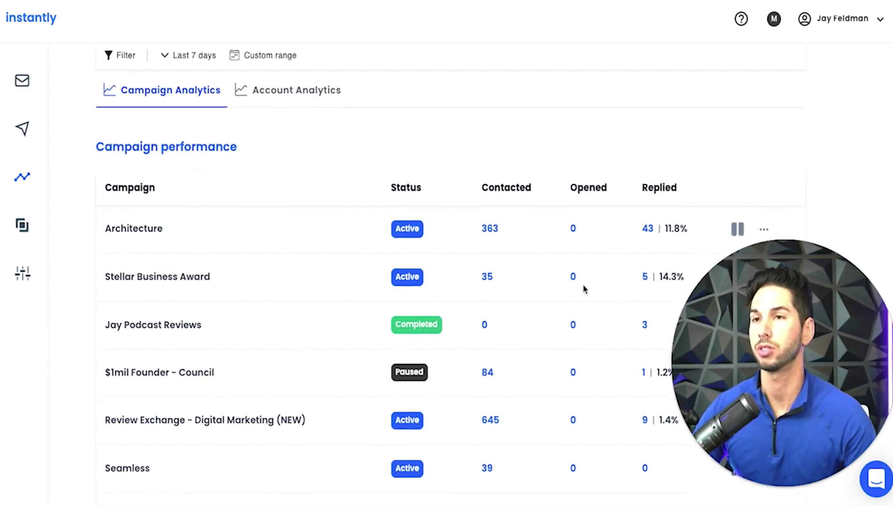
pyautogui.scroll(-1, 584, 289)
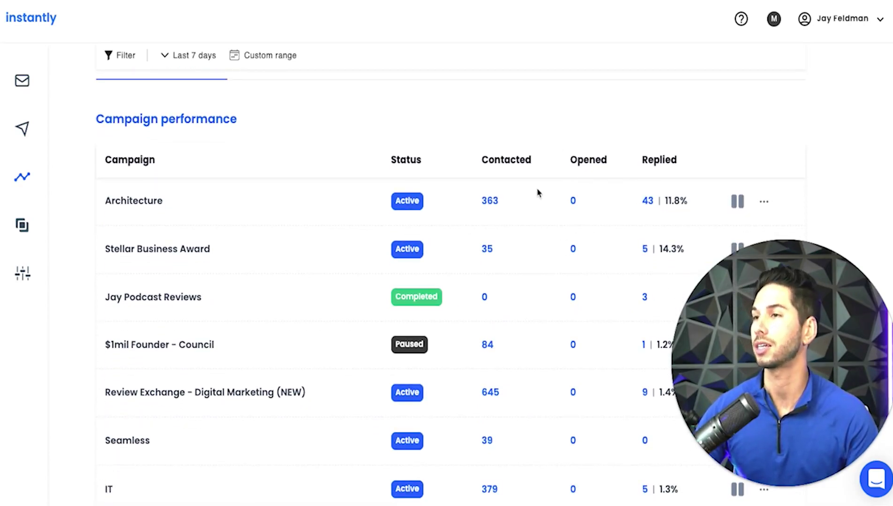
pyautogui.scroll(-1, 536, 192)
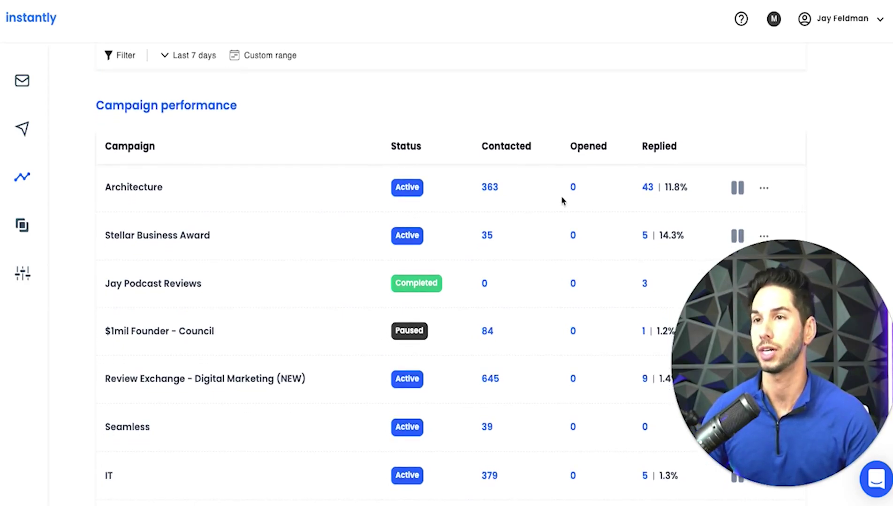
pyautogui.scroll(-1, 658, 179)
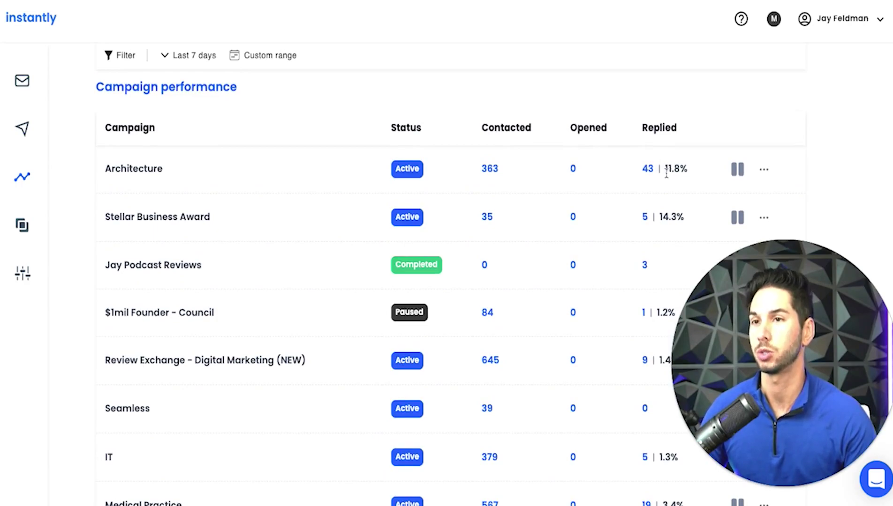
pyautogui.scroll(-7, 666, 173)
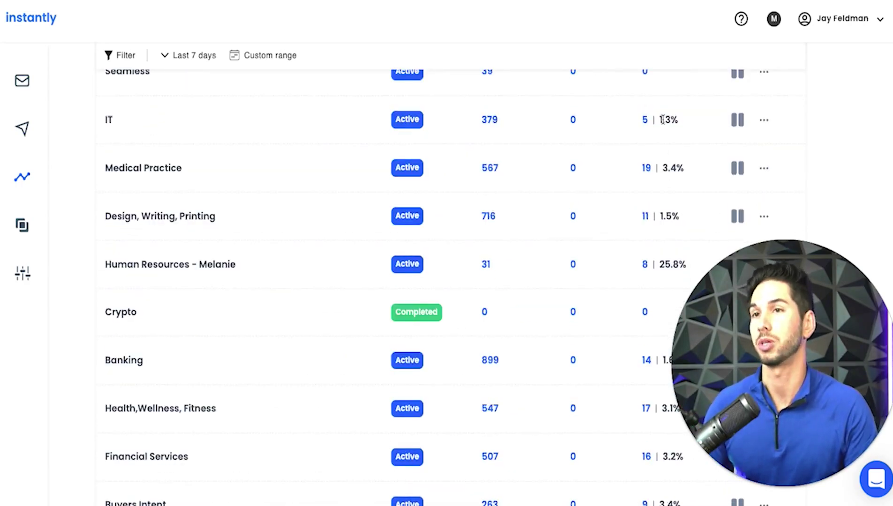
# Step: Highlight the reply rates of the IT, Medical Practice, Human Resources, Financial Services and Buyers Intent campaigns to compare them
pyautogui.moveTo(658, 119); pyautogui.dragTo(671, 120)
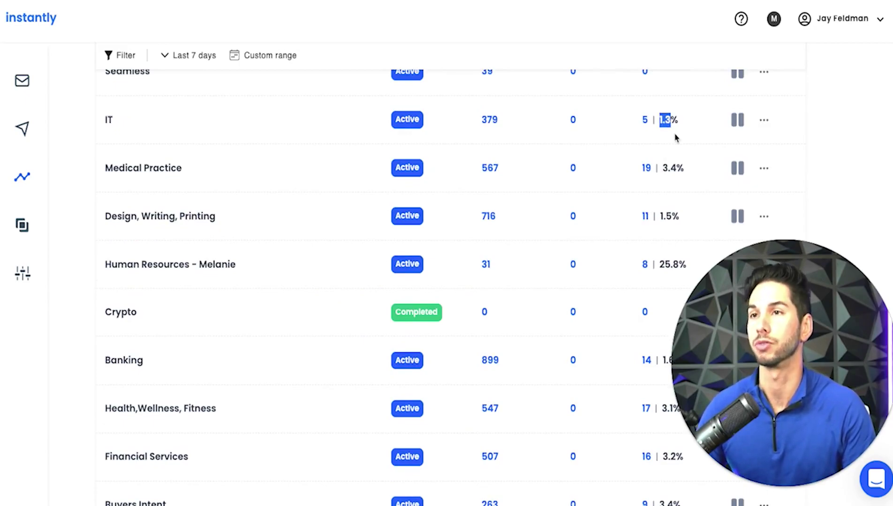
pyautogui.tripleClick(673, 166)
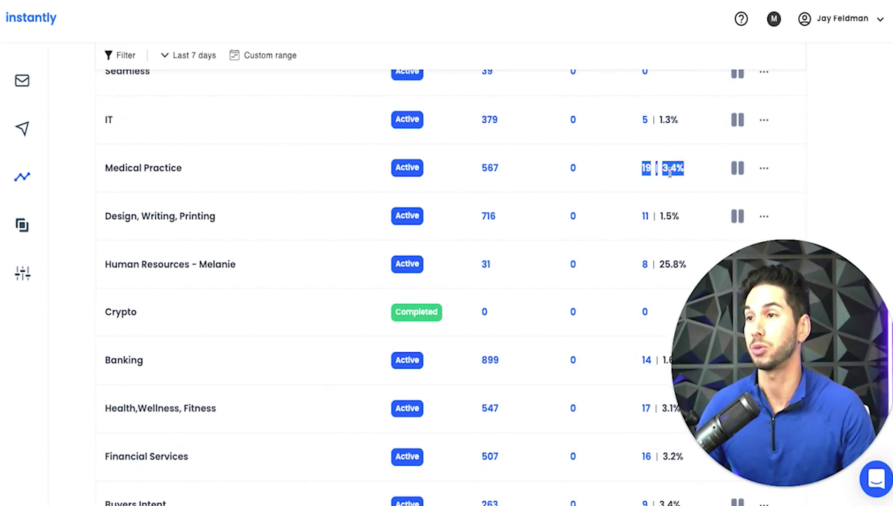
pyautogui.scroll(-1, 669, 172)
pyautogui.tripleClick(675, 209)
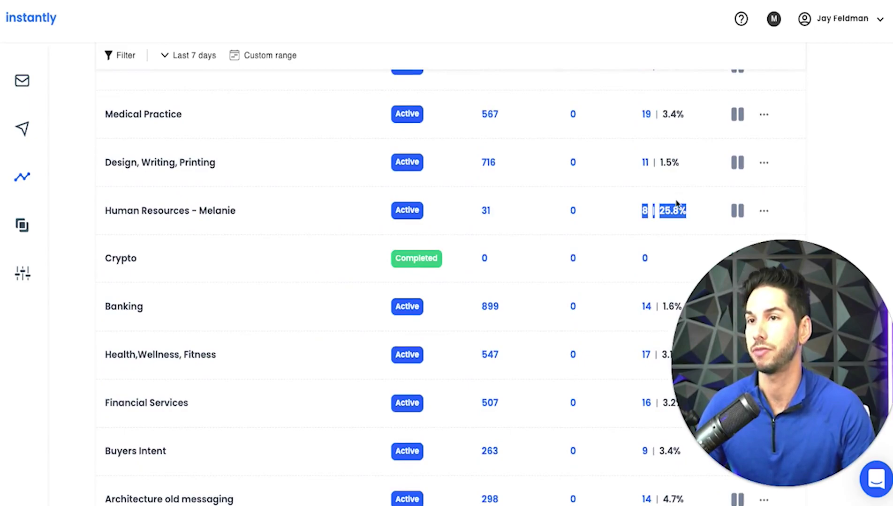
pyautogui.click(662, 221)
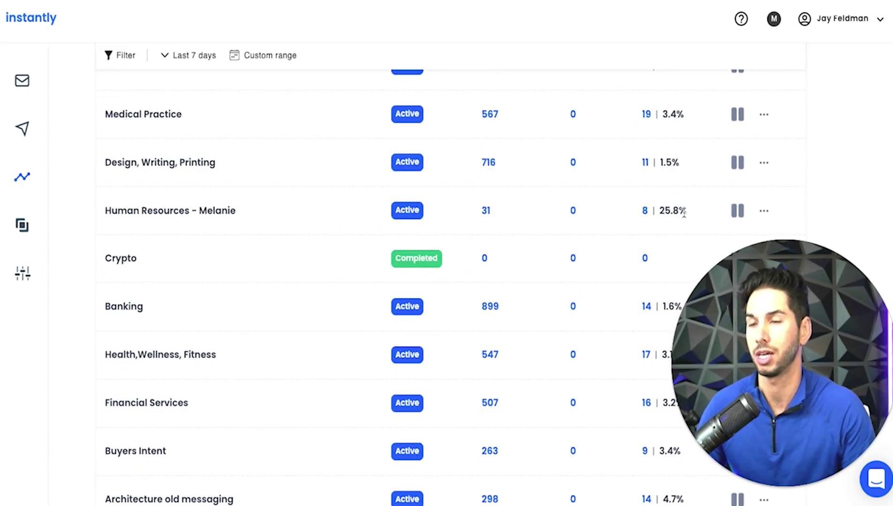
pyautogui.scroll(-1, 668, 216)
pyautogui.scroll(-2, 668, 217)
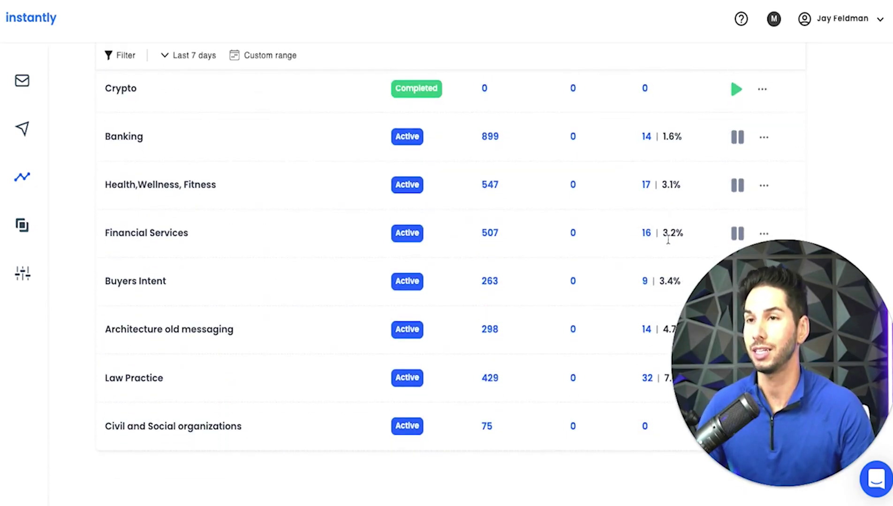
pyautogui.tripleClick(667, 237)
pyautogui.doubleClick(668, 281)
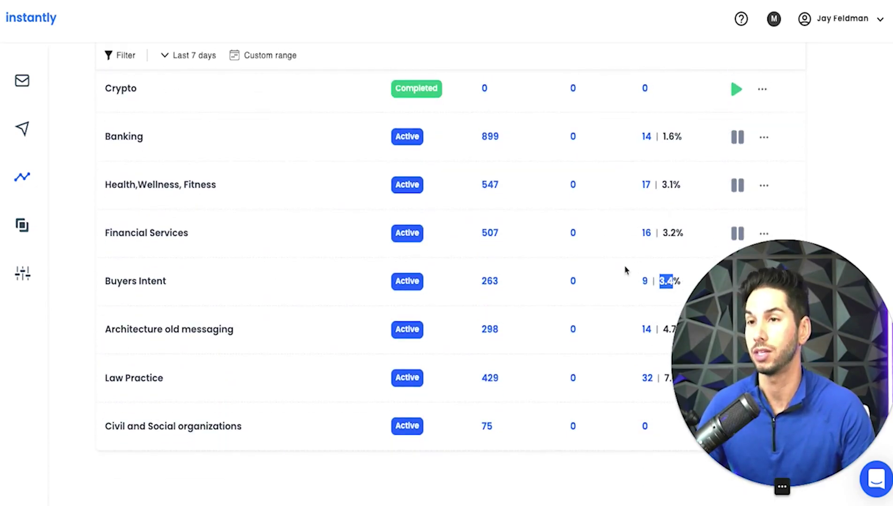
# Step: Review the Account Analytics for each sending account and switch back to Campaign Analytics
pyautogui.scroll(5, 617, 271)
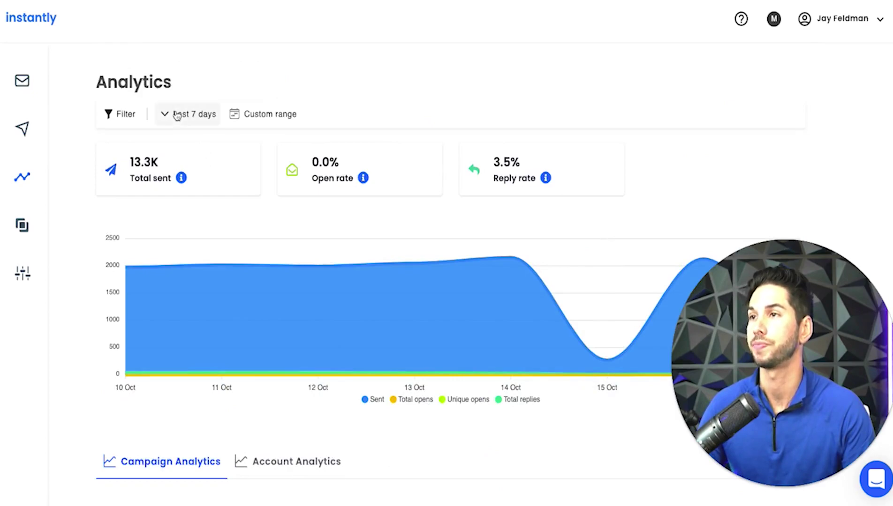
pyautogui.scroll(-3, 202, 284)
pyautogui.click(308, 325)
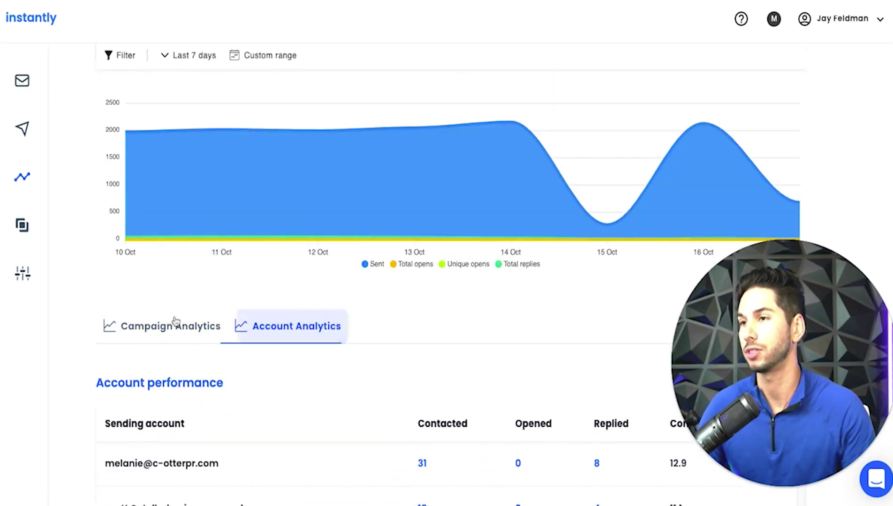
pyautogui.scroll(-5, 149, 330)
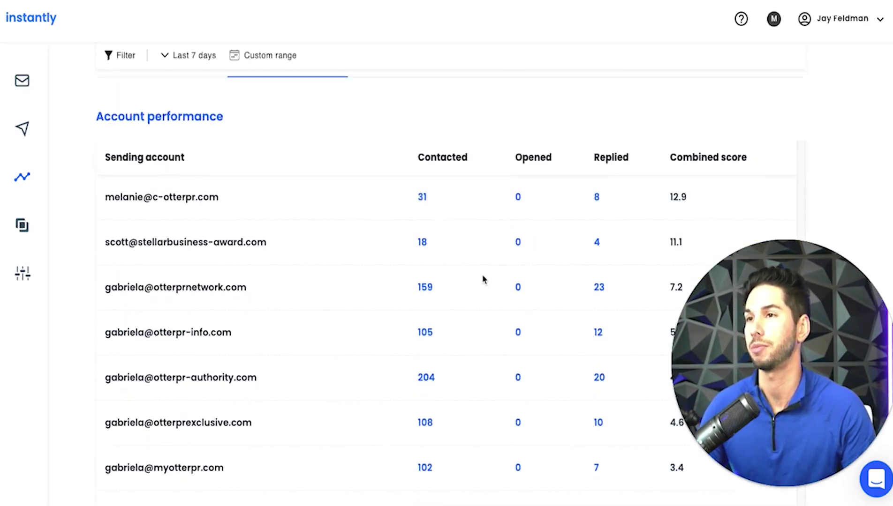
pyautogui.scroll(1, 185, 126)
pyautogui.click(178, 94)
pyautogui.scroll(7, 209, 139)
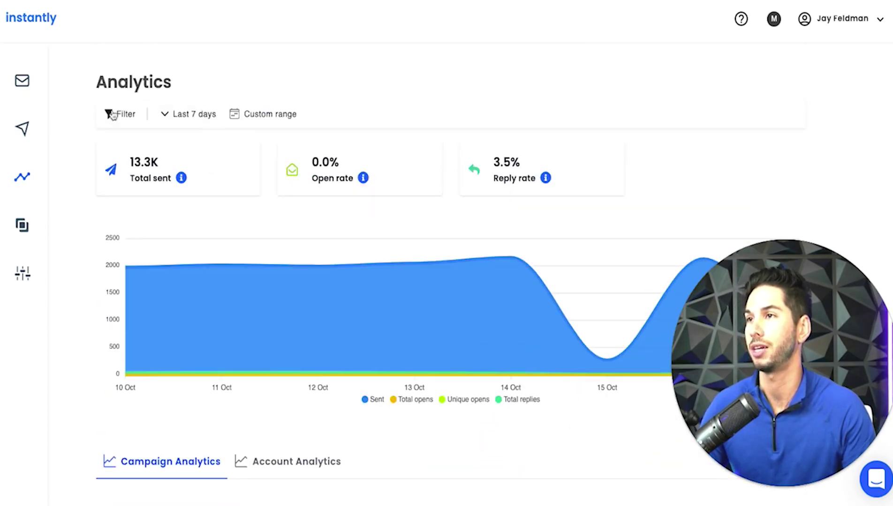
# Step: Check the analytics filter without applying one, and skim the whole analytics page once more
pyautogui.click(124, 115)
pyautogui.click(274, 68)
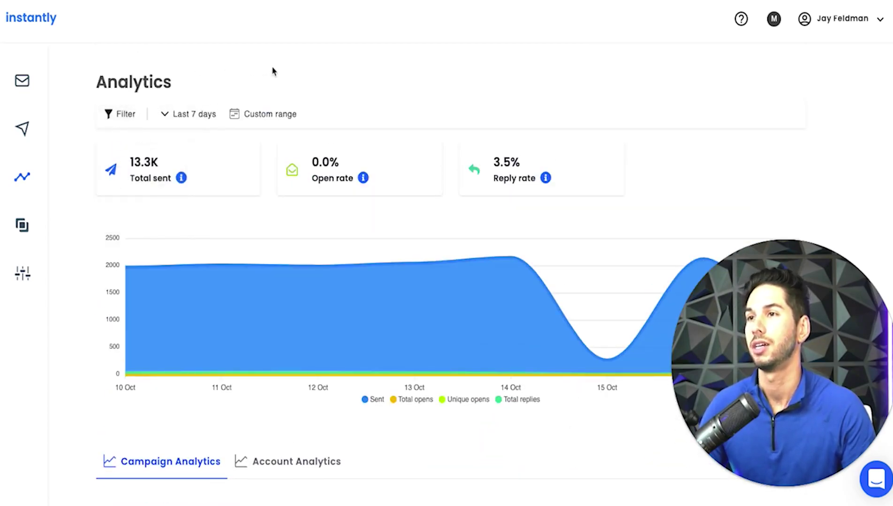
pyautogui.scroll(-15, 219, 143)
pyautogui.scroll(15, 218, 146)
pyautogui.scroll(1, 217, 147)
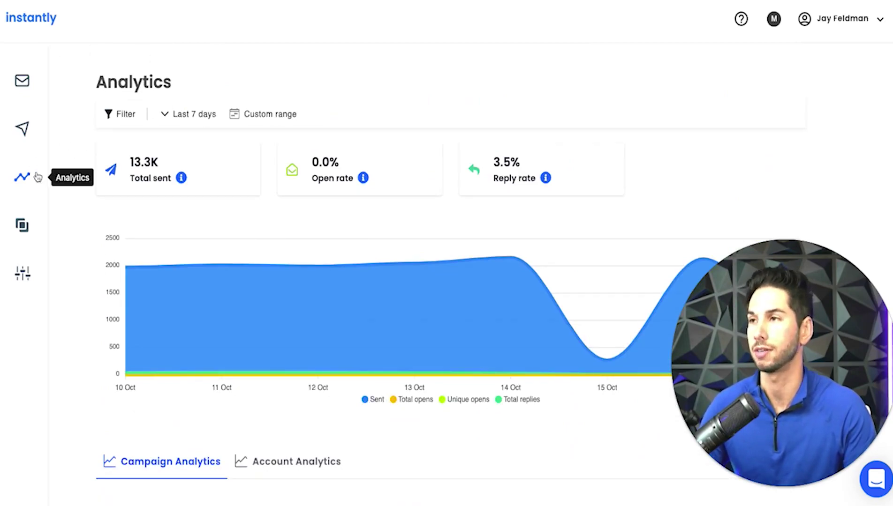
# Step: Open the combined inbox that collects the replies from all sending accounts
pyautogui.click(22, 225)
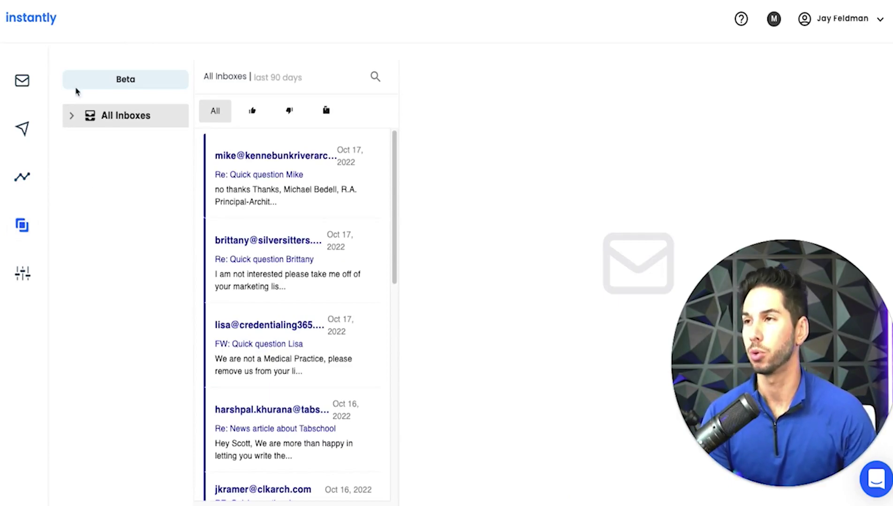
# Step: Expand All Inboxes and look through the connected sending accounts whose replies are gathered there
pyautogui.click(75, 120)
pyautogui.scroll(-10, 94, 202)
pyautogui.scroll(10, 93, 204)
pyautogui.scroll(-5, 279, 189)
pyautogui.scroll(5, 319, 186)
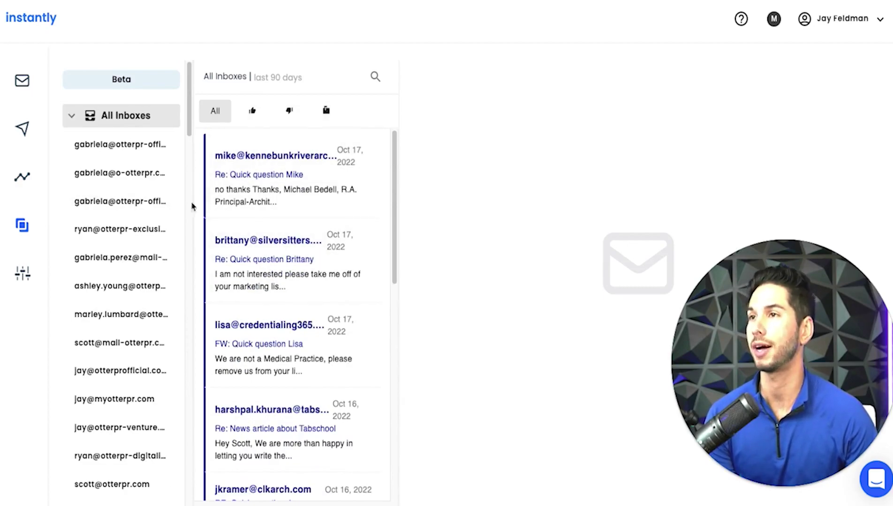
pyautogui.scroll(-10, 147, 231)
pyautogui.scroll(-5, 147, 230)
pyautogui.scroll(15, 149, 229)
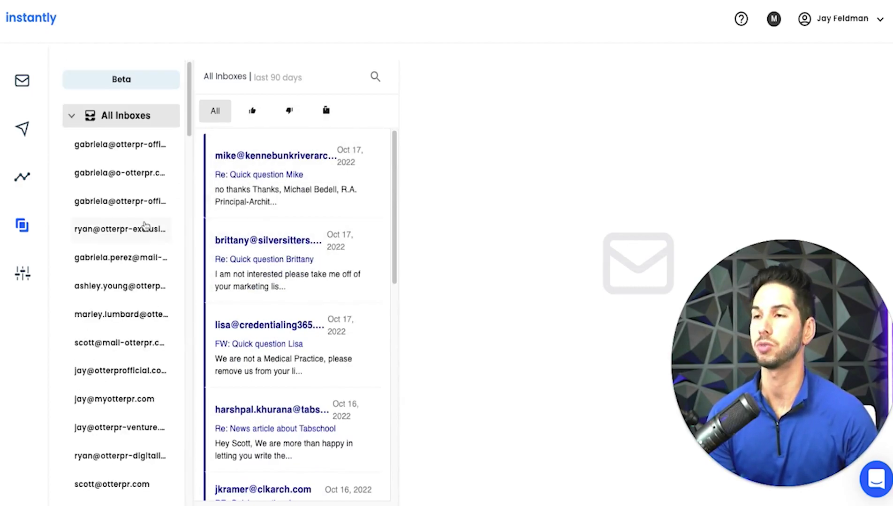
pyautogui.scroll(-5, 257, 291)
pyautogui.scroll(10, 257, 290)
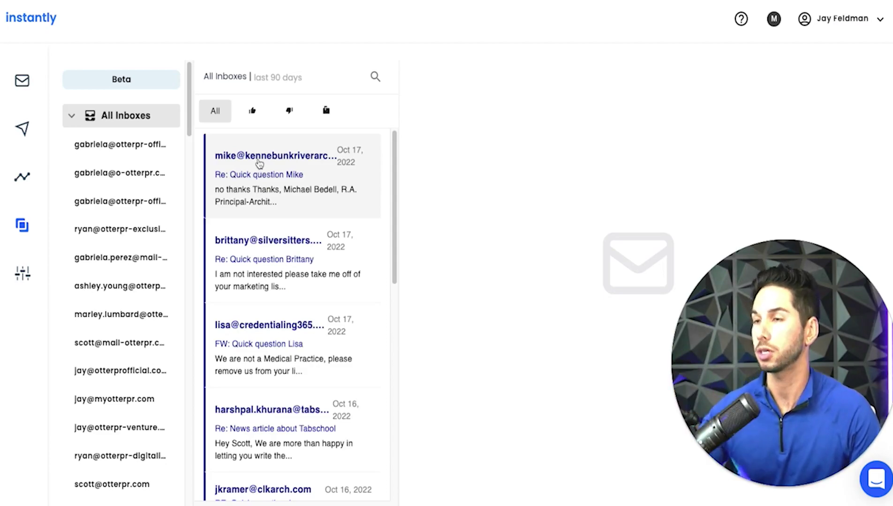
# Step: Open the workspace settings, change the Workspace Name to "Otter PR" and save it
pyautogui.click(23, 273)
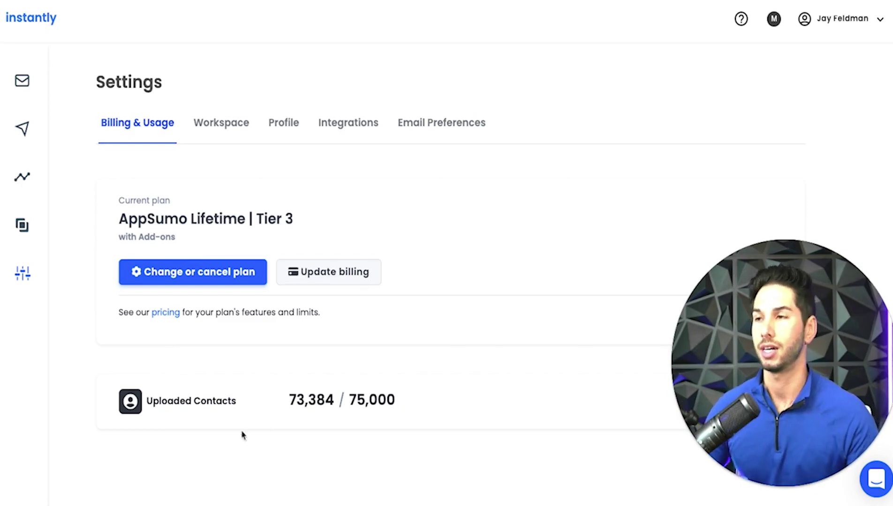
pyautogui.click(226, 126)
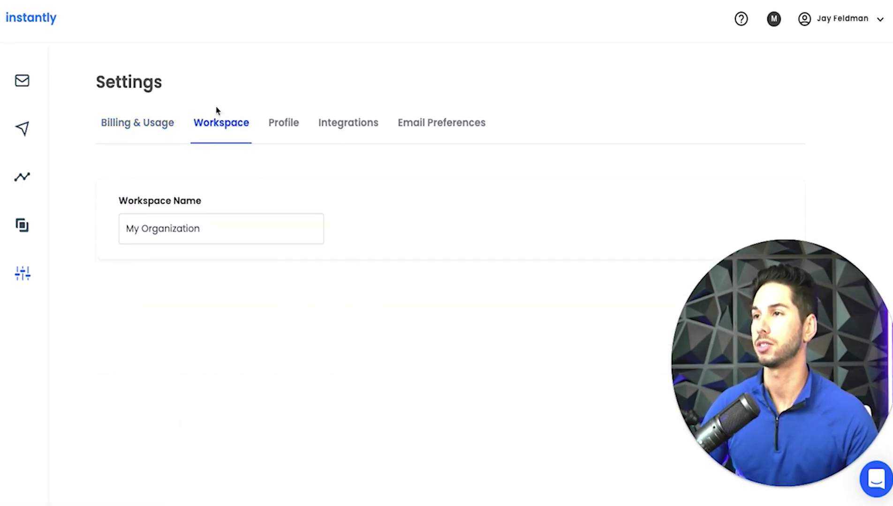
pyautogui.tripleClick(186, 229)
pyautogui.write('Otter POR')
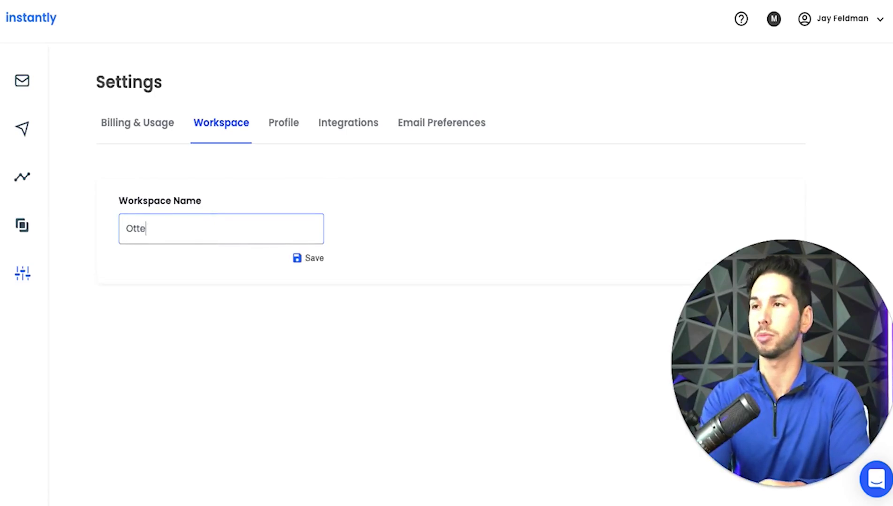
pyautogui.press('BackSpace')
pyautogui.press('BackSpace')
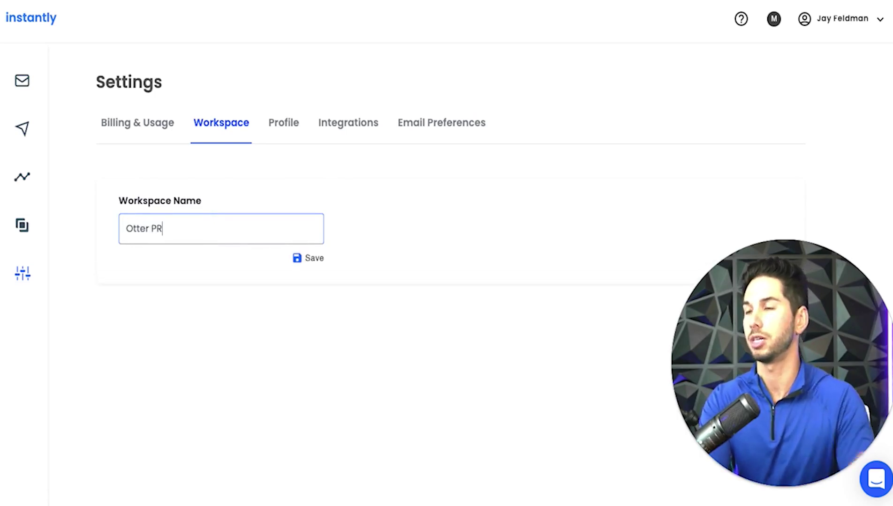
pyautogui.click(312, 259)
# Step: Check the profile settings and review the Slack, Zapier and Instantly API app integrations
pyautogui.click(273, 133)
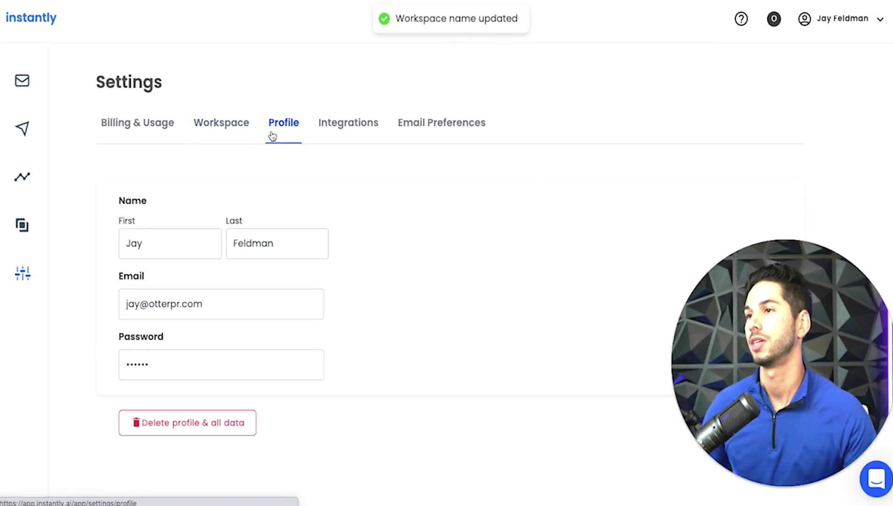
pyautogui.click(341, 127)
pyautogui.scroll(-1, 211, 350)
pyautogui.scroll(-1, 211, 351)
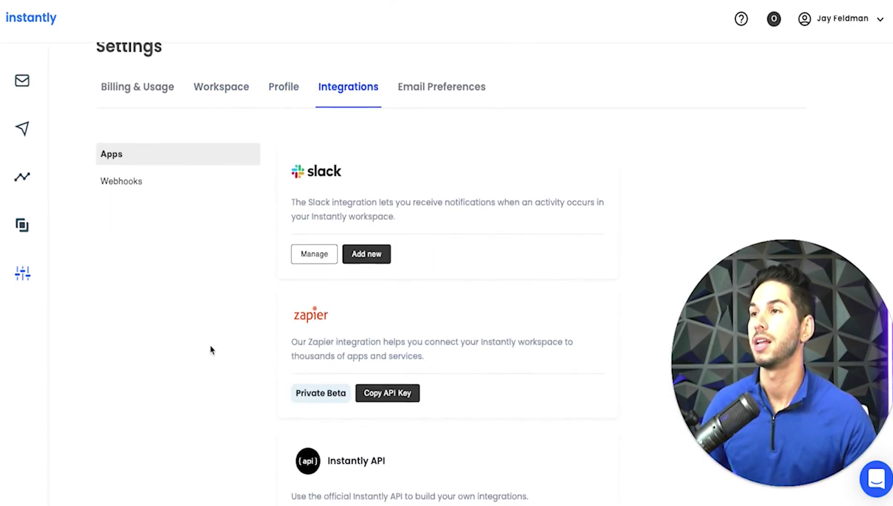
pyautogui.scroll(-1, 211, 351)
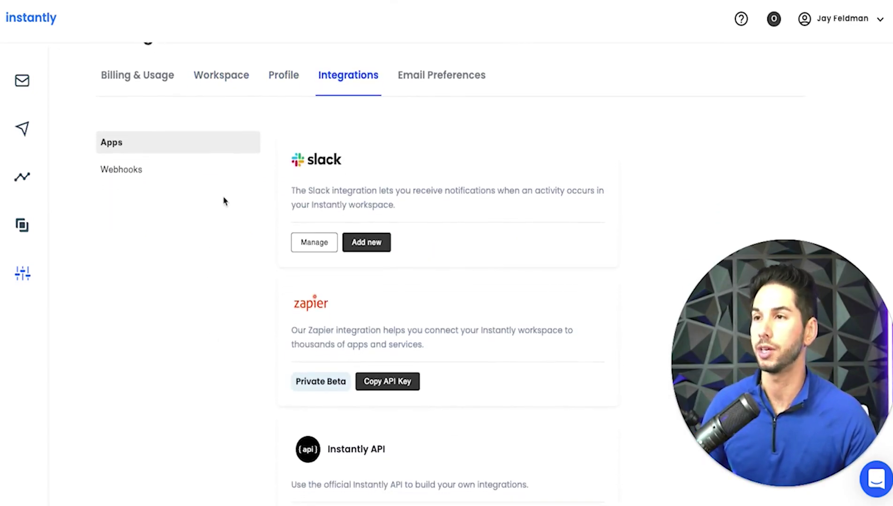
pyautogui.scroll(-3, 224, 201)
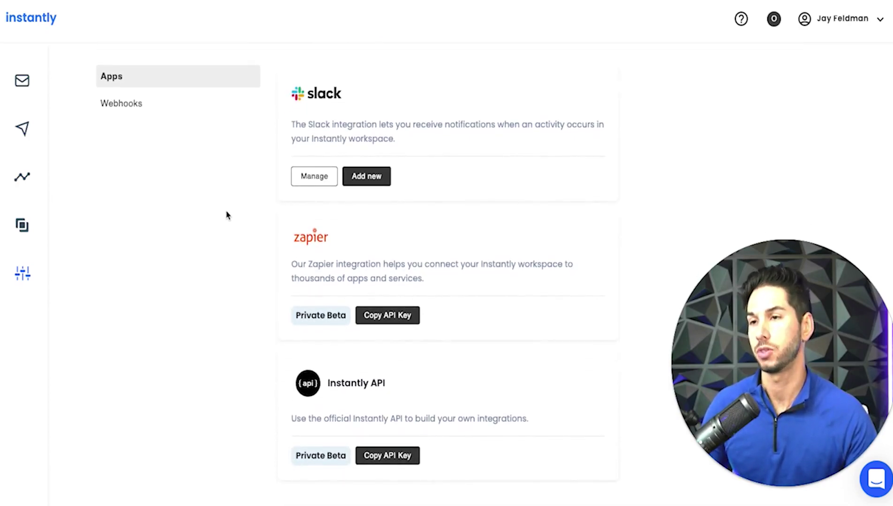
pyautogui.scroll(1, 226, 216)
pyautogui.scroll(4, 225, 216)
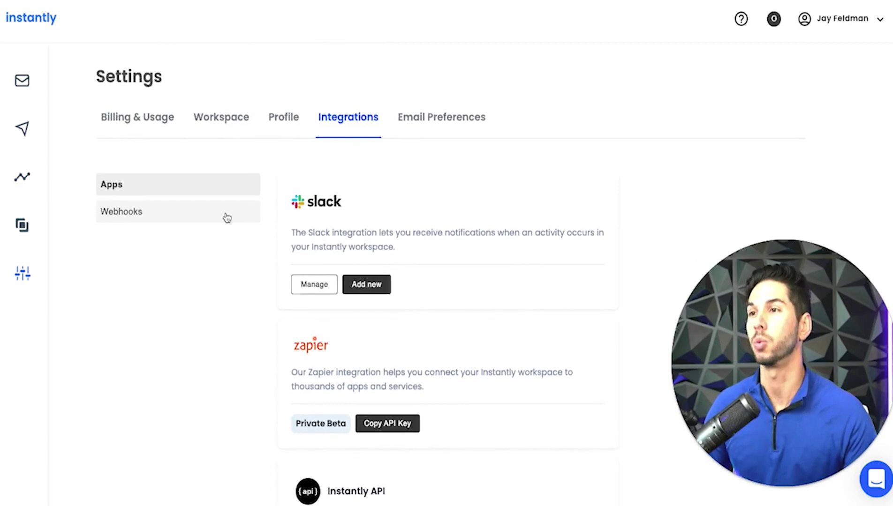
pyautogui.scroll(-5, 225, 216)
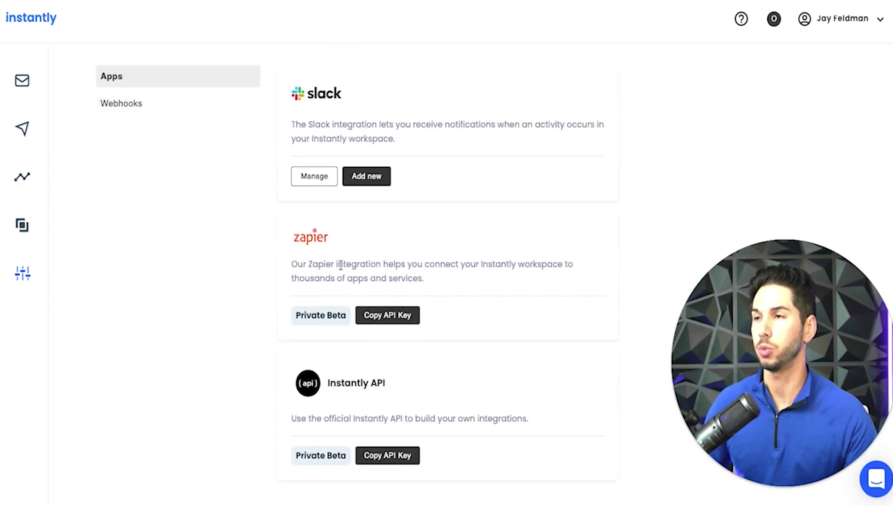
pyautogui.scroll(3, 340, 267)
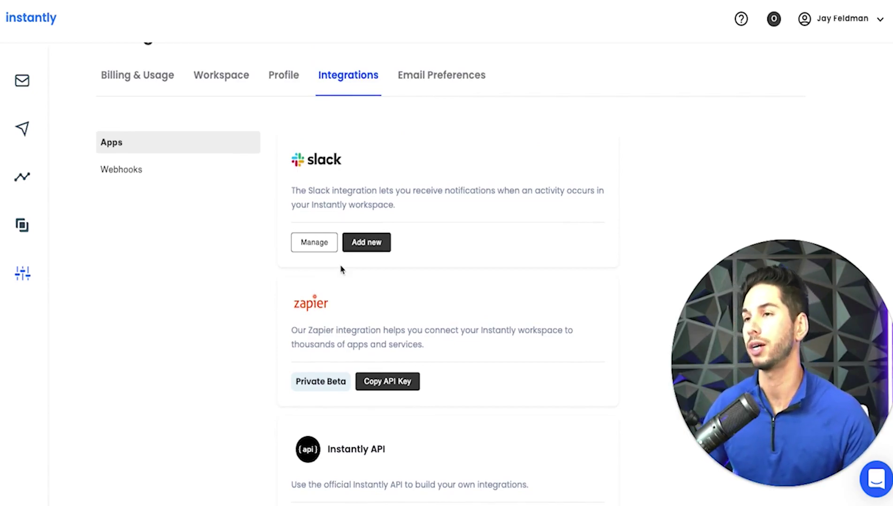
# Step: Examine the configured webhooks and compare them with the available app integrations
pyautogui.click(123, 170)
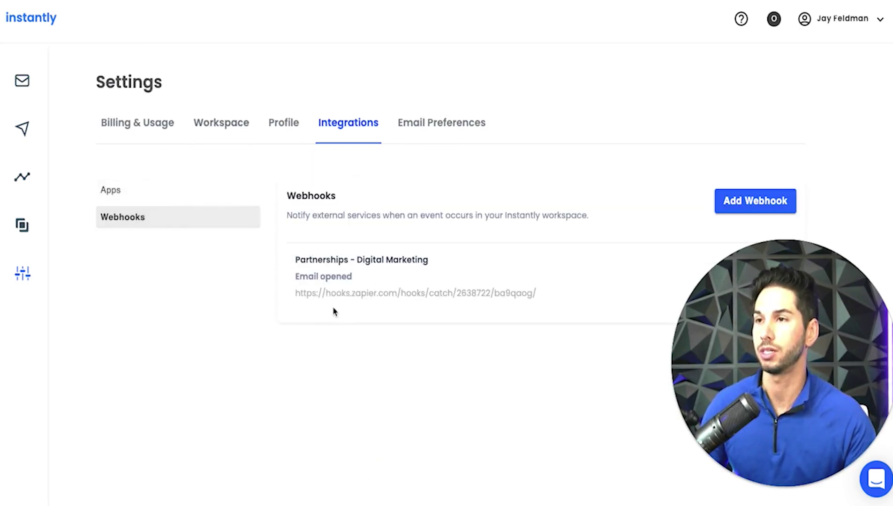
pyautogui.click(172, 193)
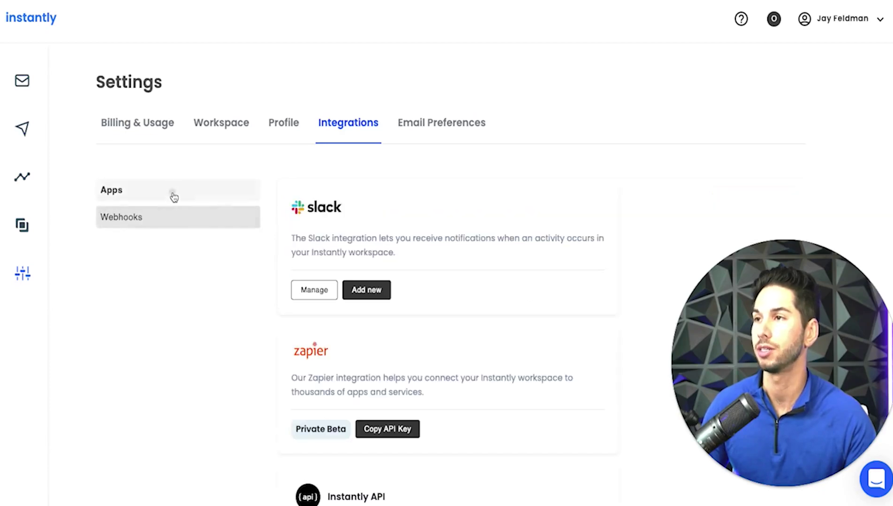
pyautogui.scroll(-1, 397, 415)
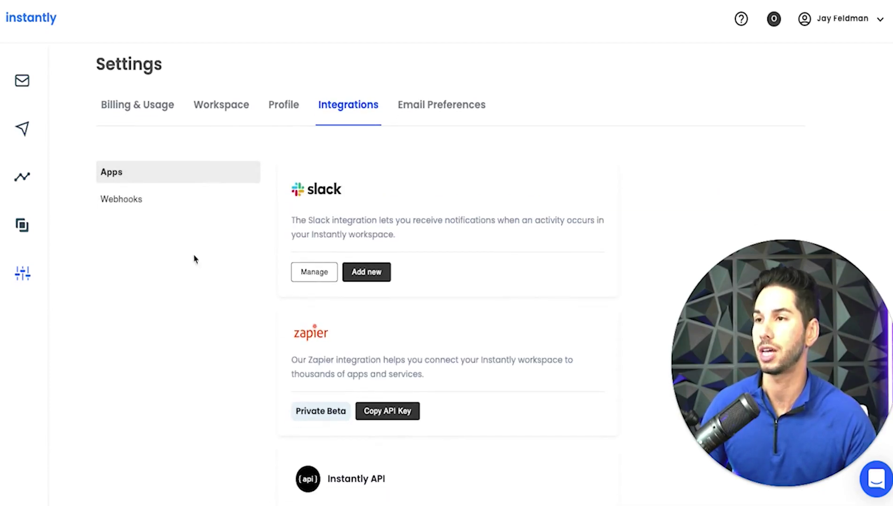
pyautogui.click(167, 205)
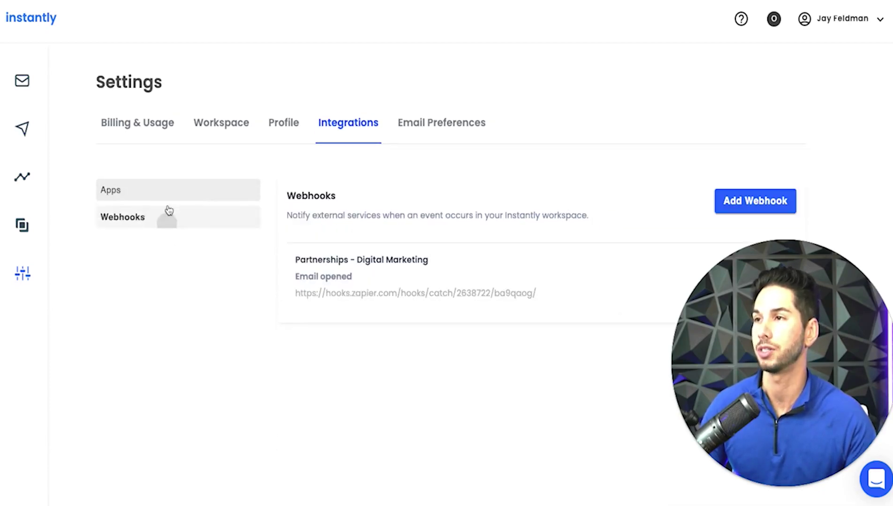
pyautogui.click(132, 197)
pyautogui.scroll(-2, 212, 266)
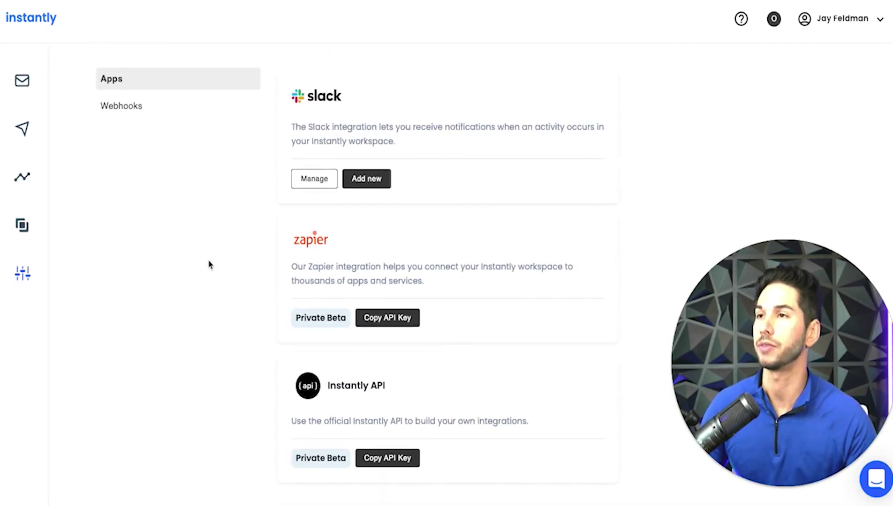
pyautogui.scroll(2, 209, 264)
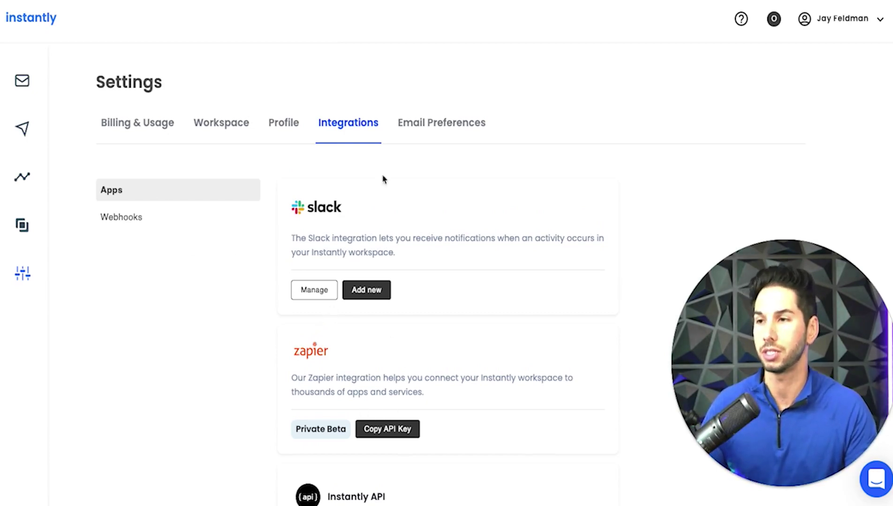
# Step: Review the Email Preferences, the account profile and the workspace selector
pyautogui.click(445, 126)
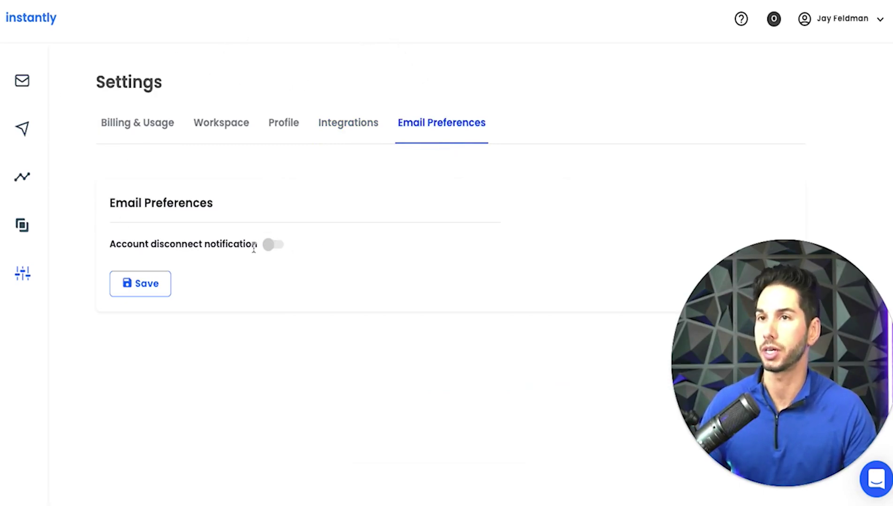
pyautogui.click(840, 21)
pyautogui.click(819, 59)
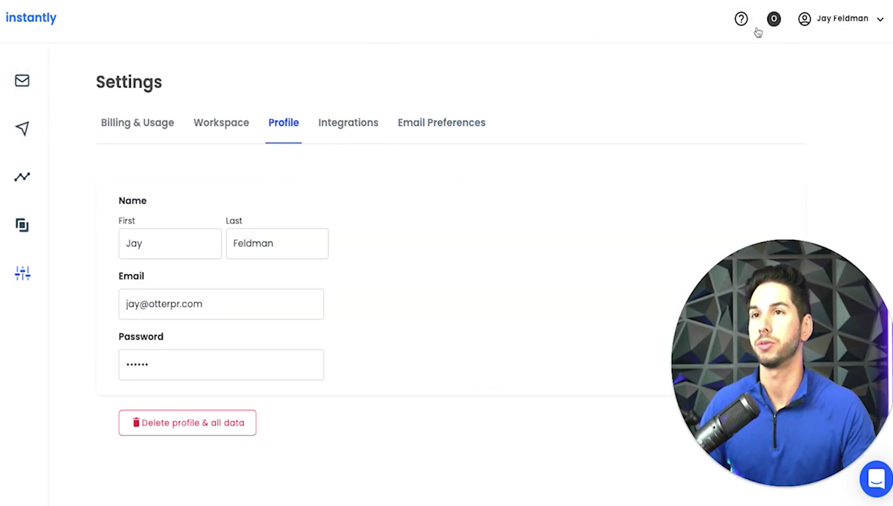
pyautogui.click(772, 23)
pyautogui.click(755, 89)
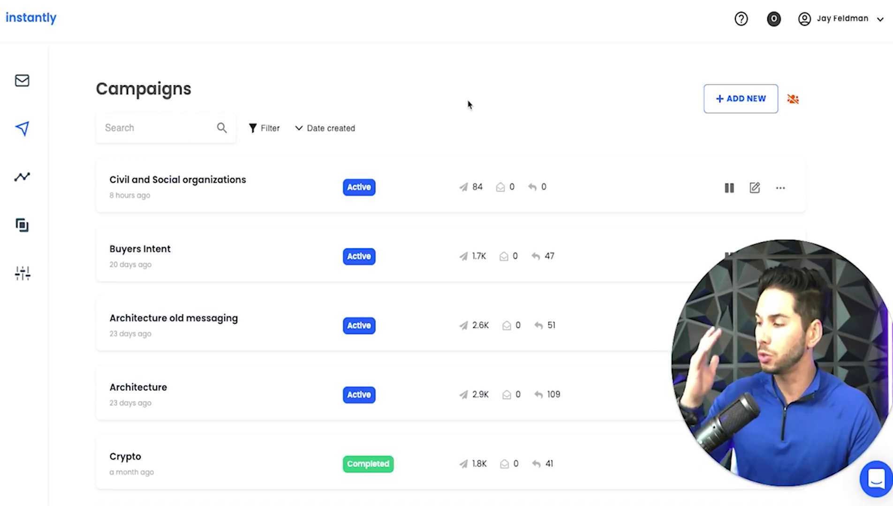
# Step: Open the Global block list from the Campaigns page and load its linked Google Sheet in a new browser tab
pyautogui.click(793, 103)
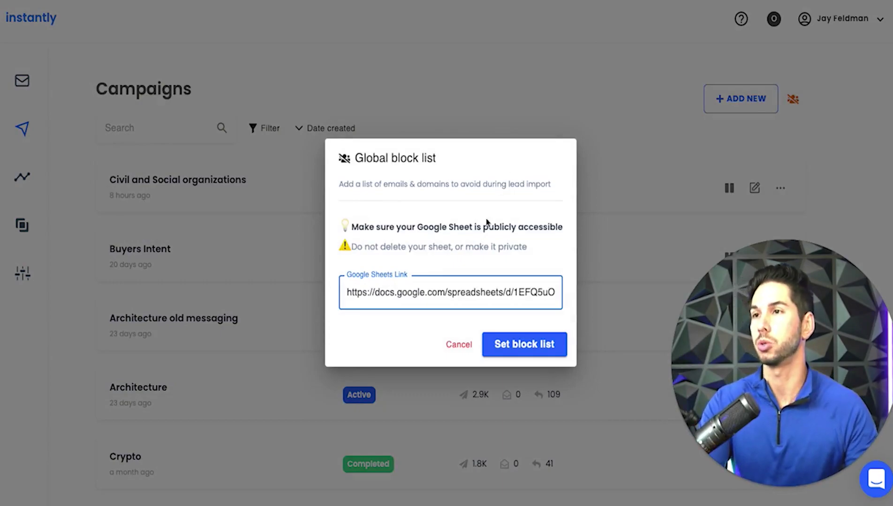
pyautogui.tripleClick(420, 288)
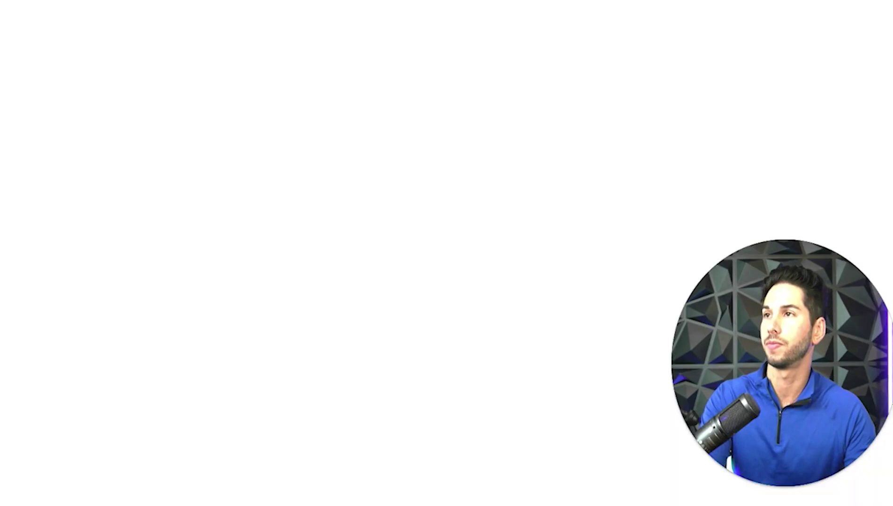
pyautogui.hotkey('ctrl', 'v')
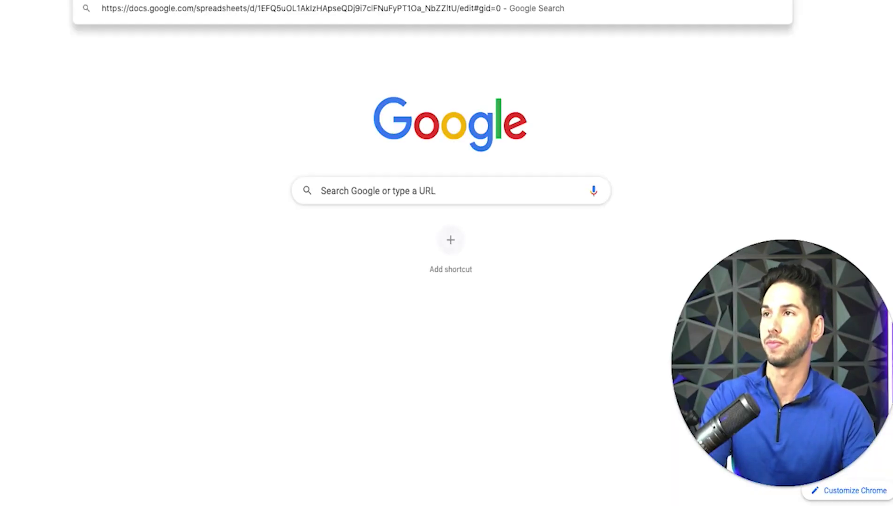
pyautogui.press('Return')
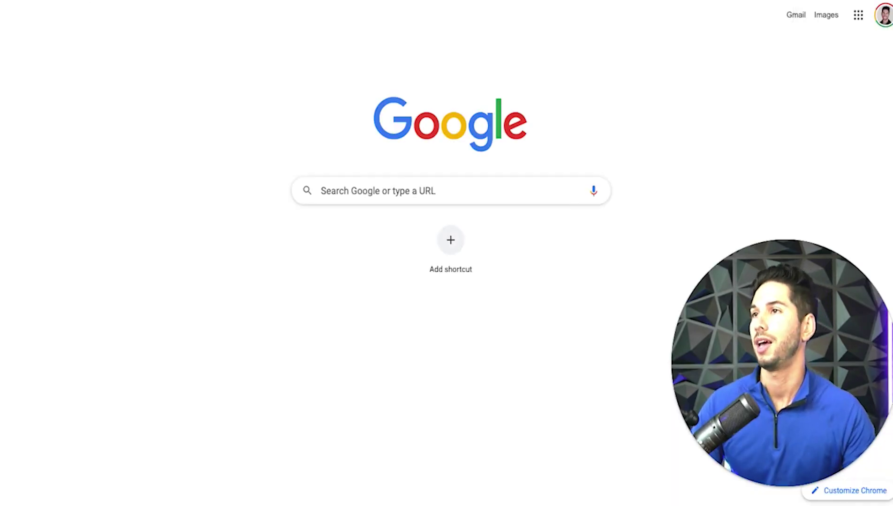
# Step: Look through the blocked email addresses in the Block list sheet and cancel the Global block list dialog without changing its link
pyautogui.scroll(-10, 125, 227)
pyautogui.scroll(10, 127, 233)
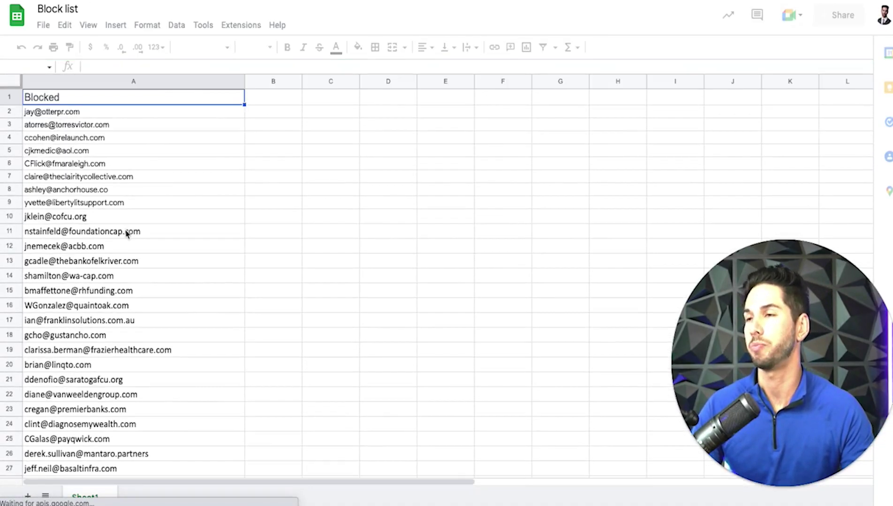
pyautogui.scroll(-15, 118, 348)
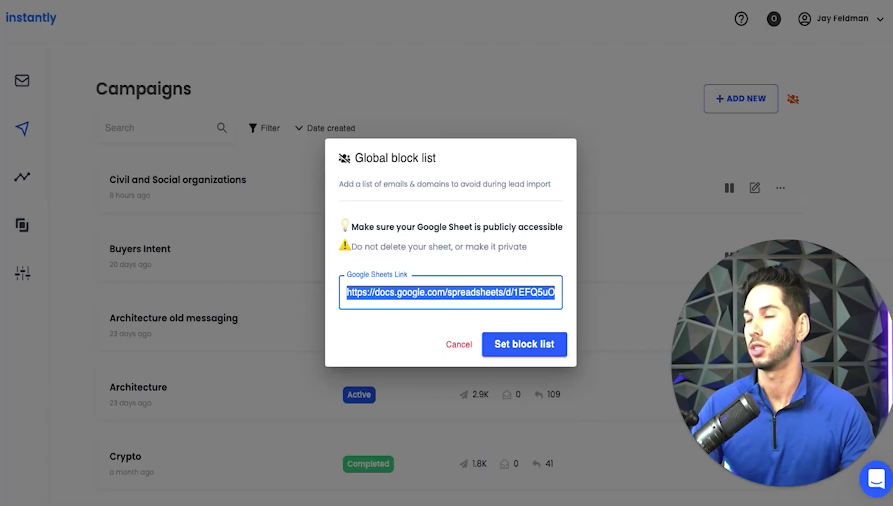
pyautogui.click(412, 56)
pyautogui.doubleClick(412, 56)
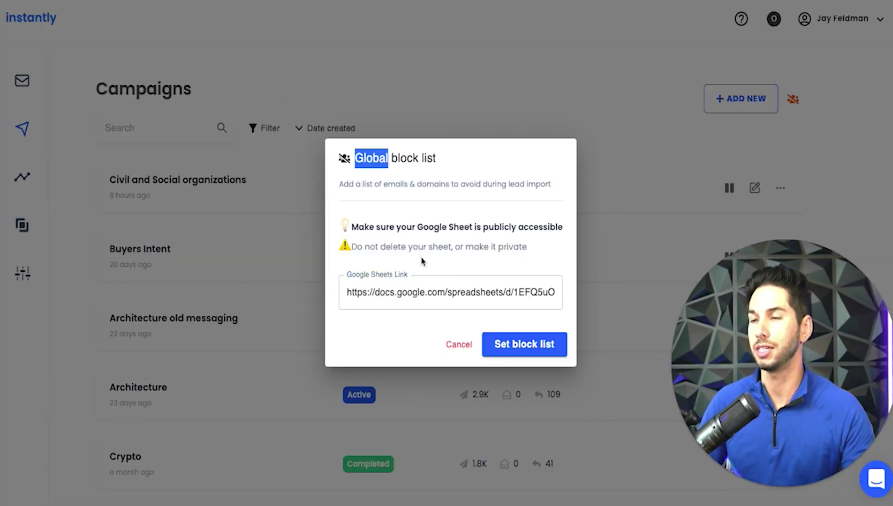
pyautogui.click(459, 345)
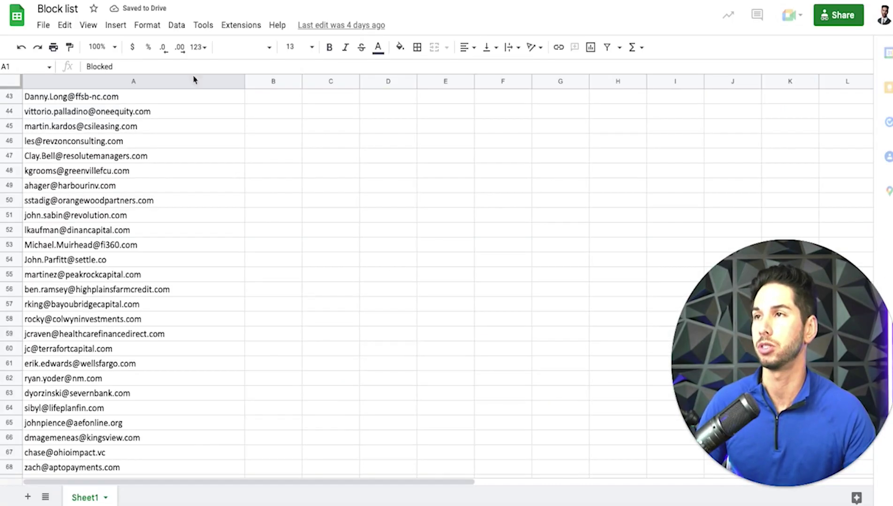
pyautogui.scroll(-20, 148, 240)
pyautogui.scroll(-20, 147, 239)
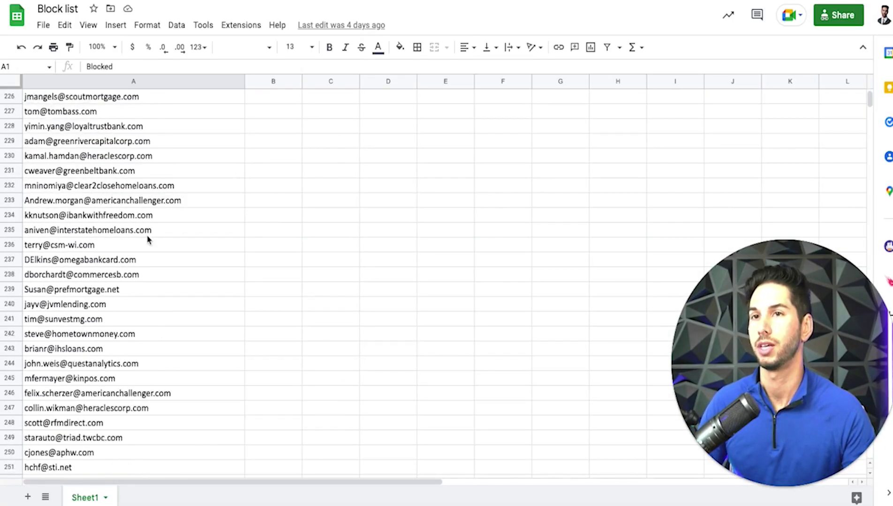
pyautogui.moveTo(869, 100); pyautogui.dragTo(825, 274)
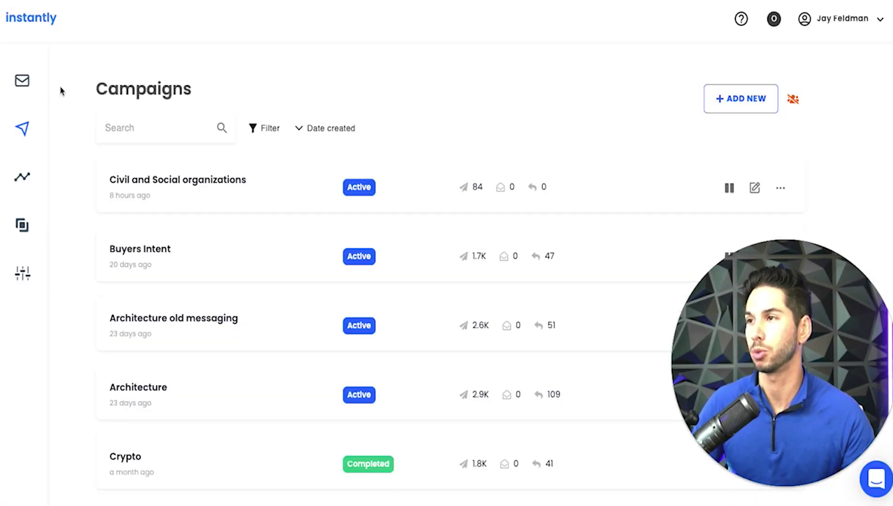
# Step: Open the Email Accounts overview and bring up the Instantly support chat
pyautogui.click(22, 87)
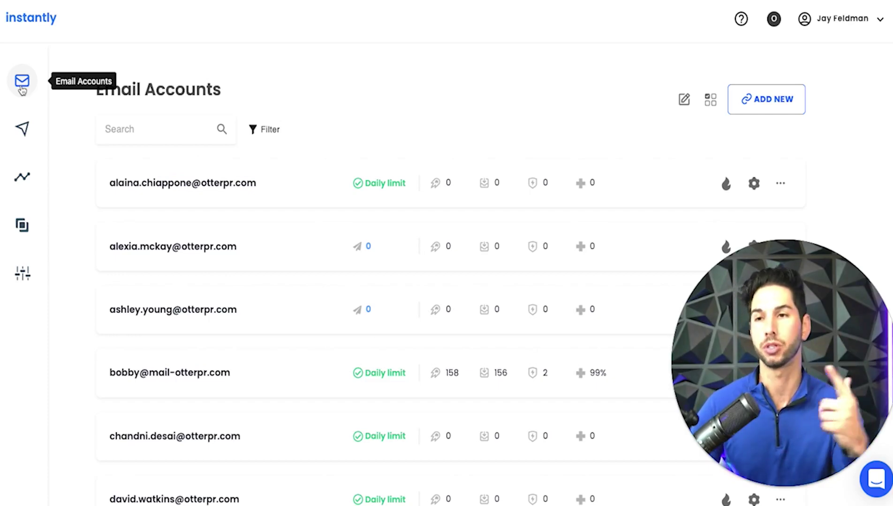
pyautogui.click(877, 476)
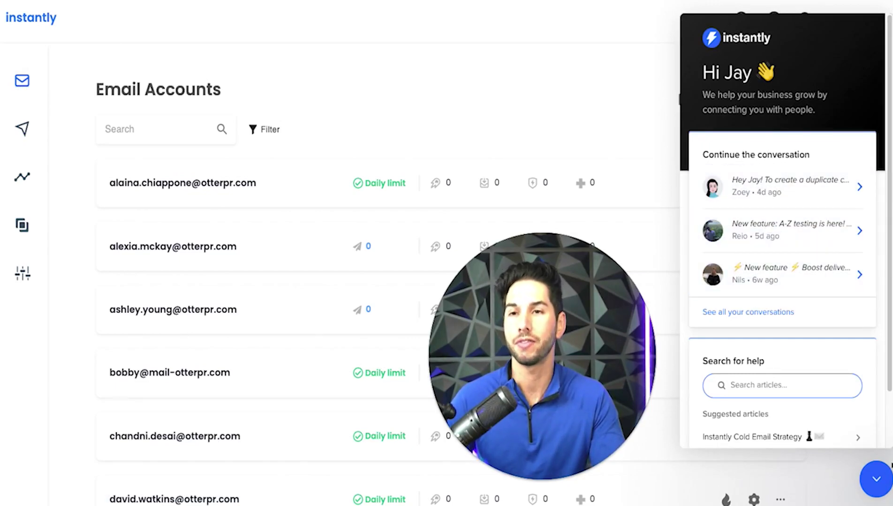
# Step: Close the support chat and look through the full Campaigns list, examining each campaign's status, sent count and reply count
pyautogui.click(883, 478)
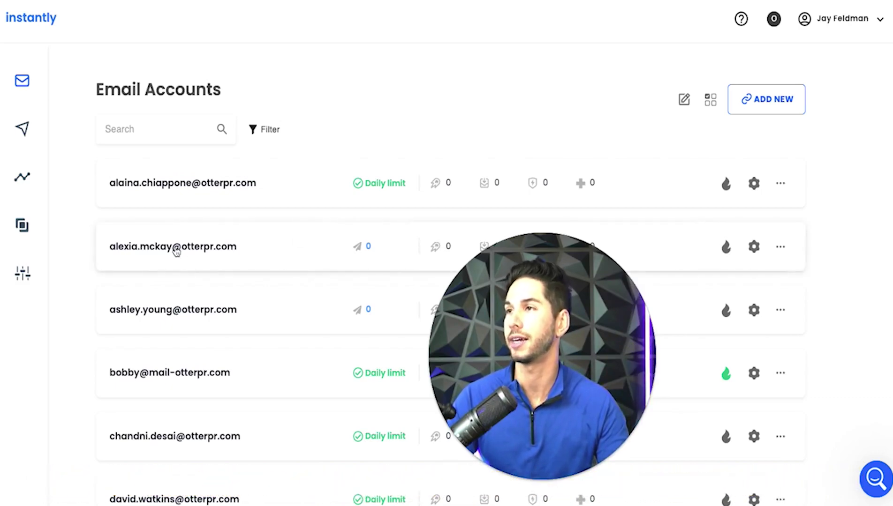
pyautogui.click(22, 130)
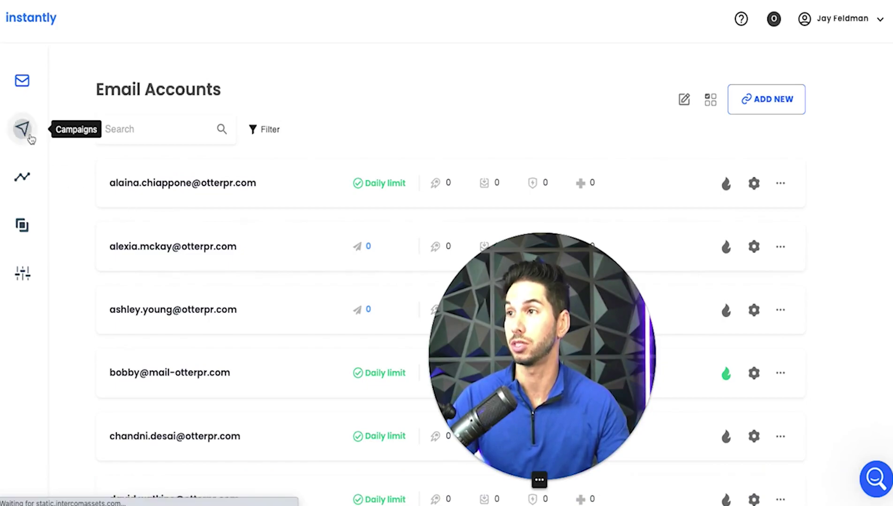
pyautogui.scroll(-10, 175, 281)
pyautogui.scroll(2, 328, 272)
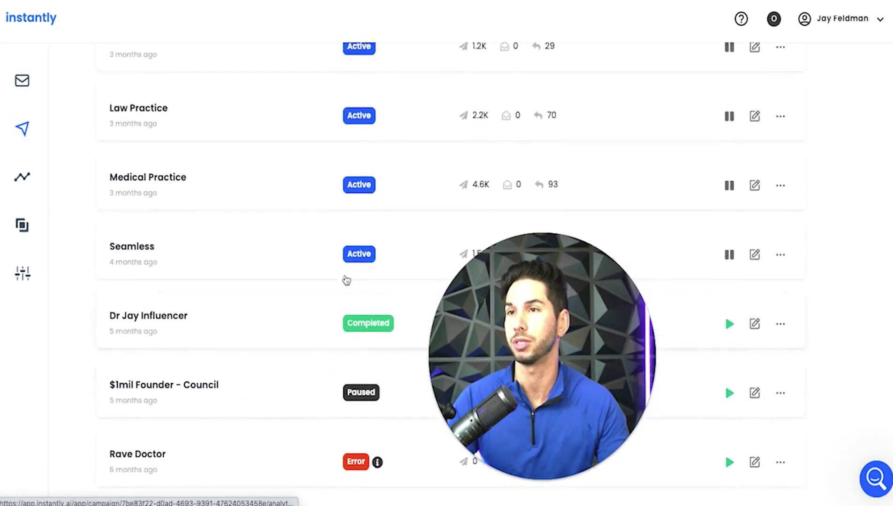
pyautogui.scroll(-1, 346, 280)
pyautogui.scroll(10, 483, 314)
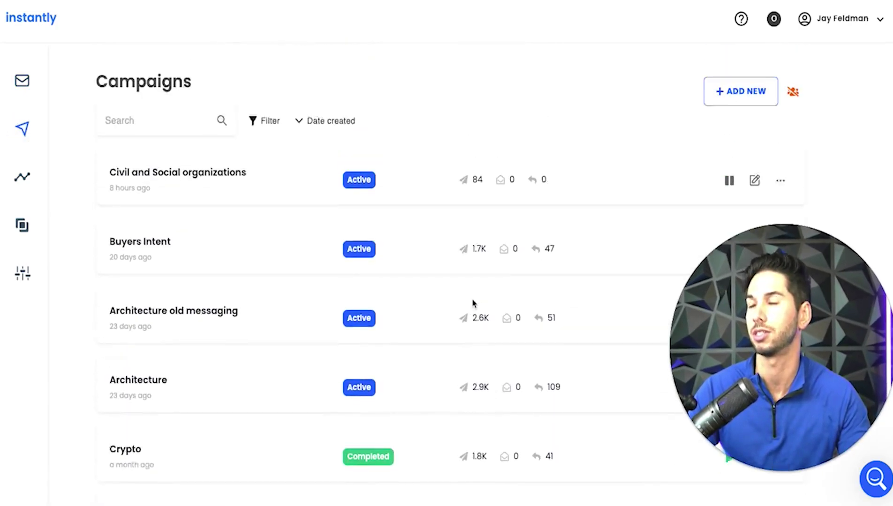
pyautogui.scroll(-9, 501, 74)
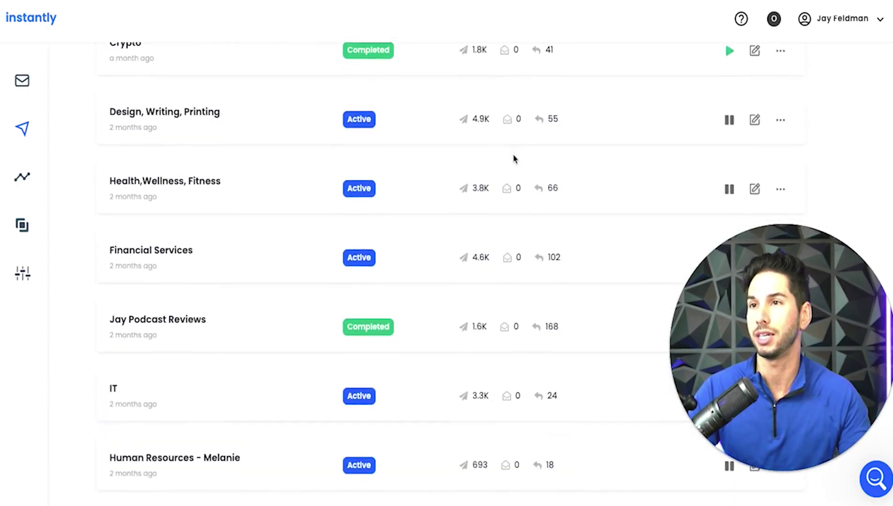
pyautogui.scroll(-10, 513, 159)
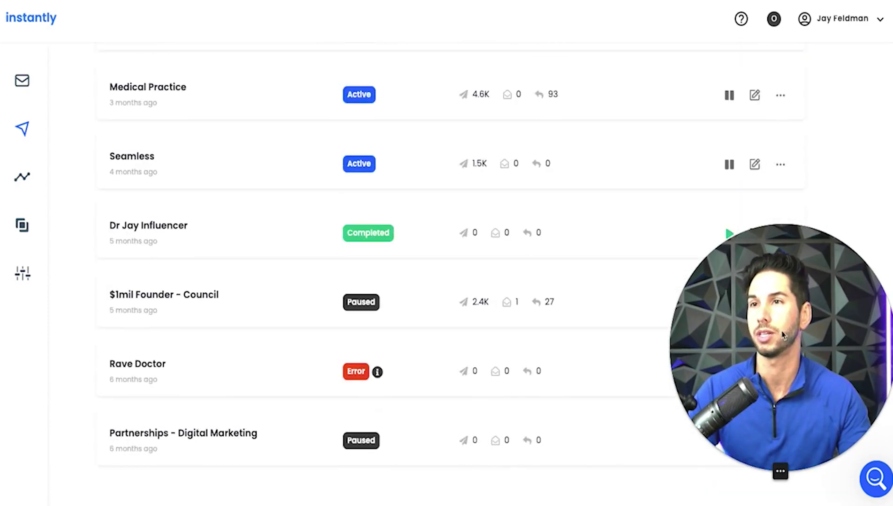
pyautogui.scroll(20, 631, 285)
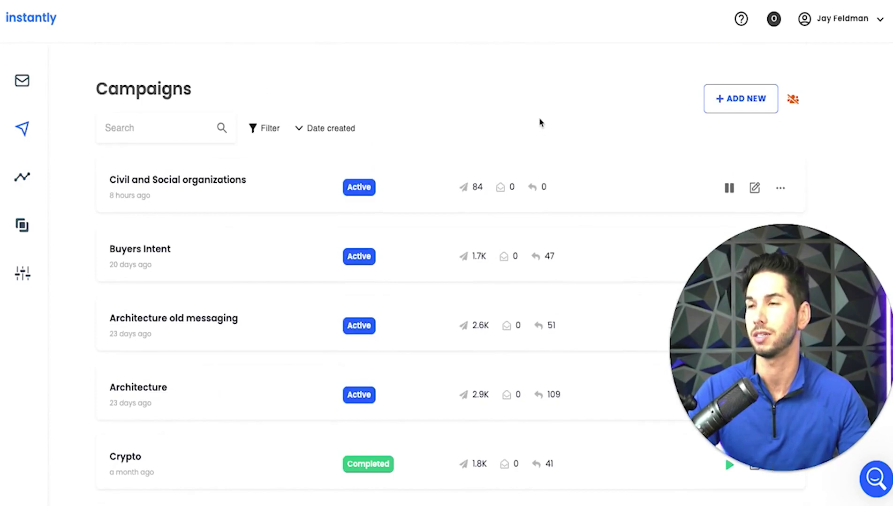